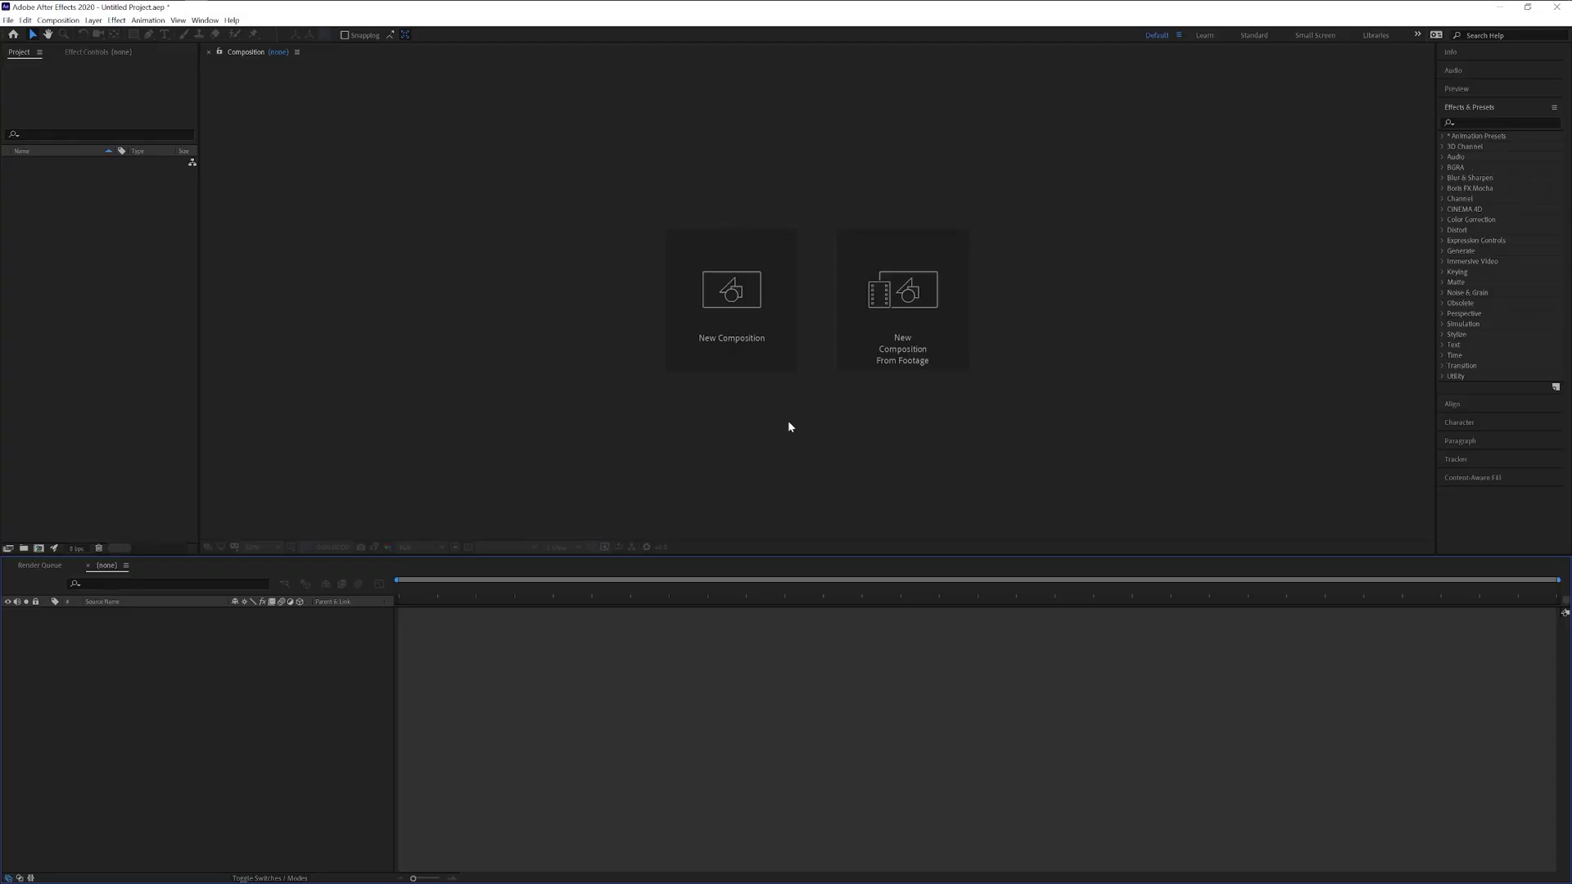
- Make a new composition named TXT with its height set to 300 px
left_click(744, 308)
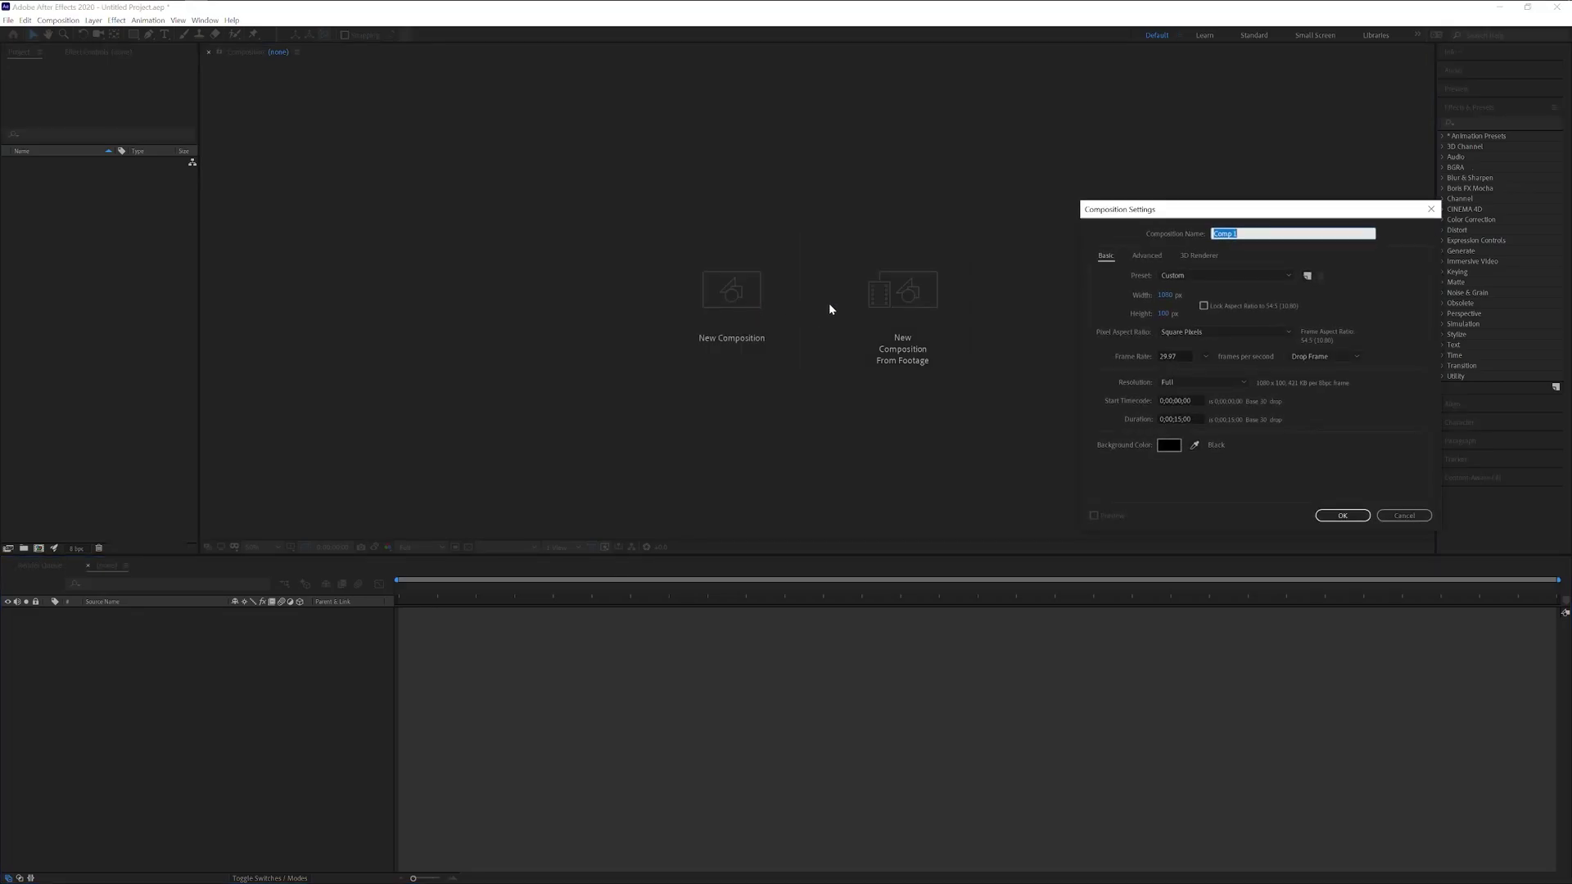
type("TXT")
left_click(1161, 316)
type("300")
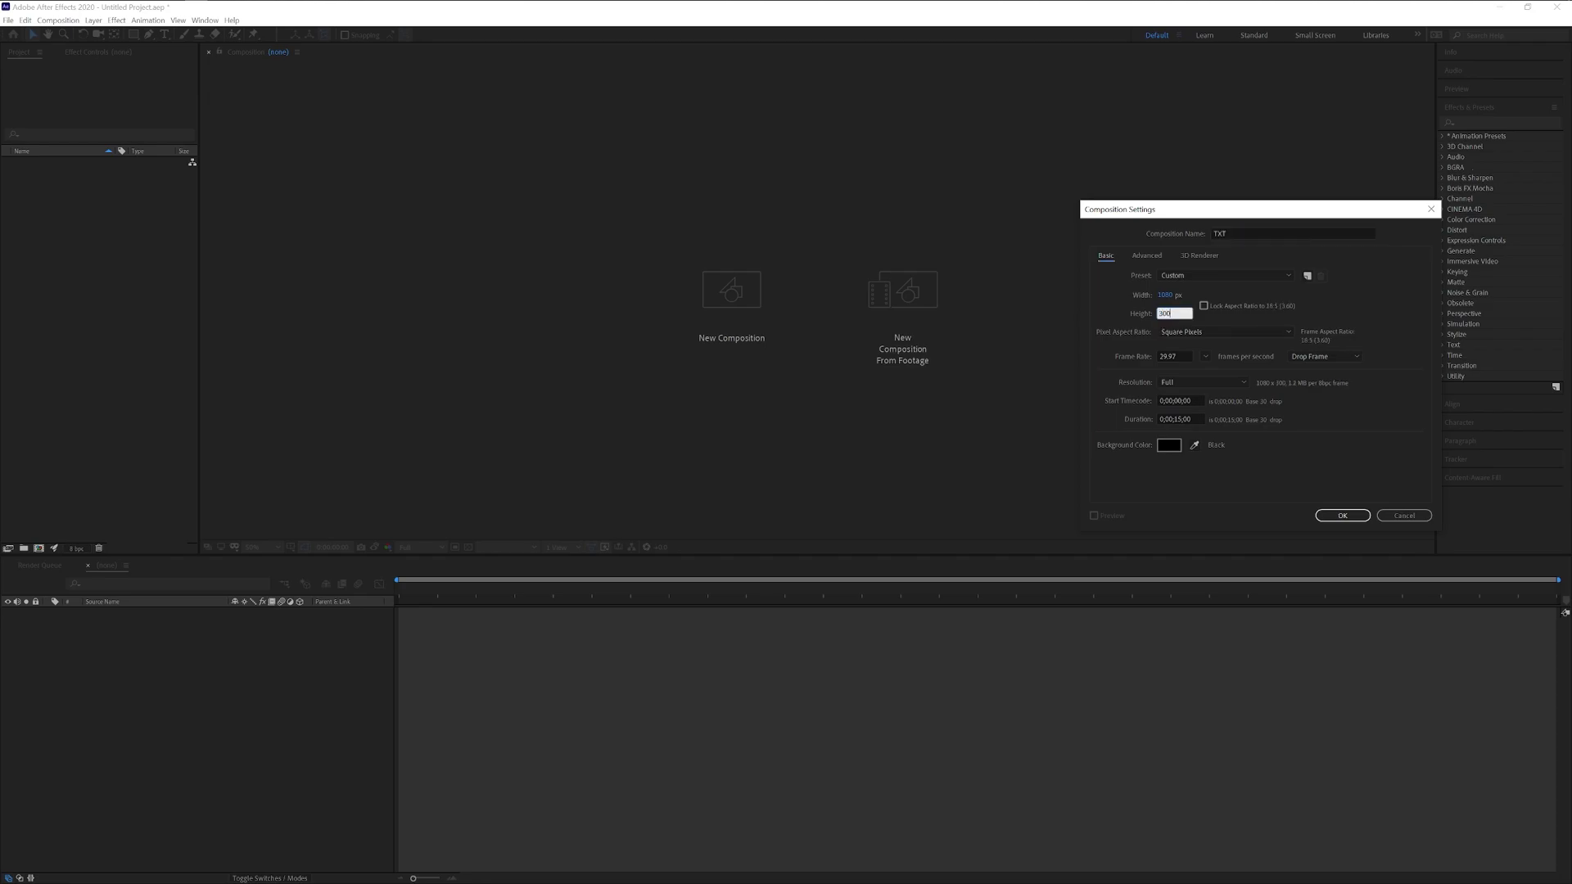
key("Return")
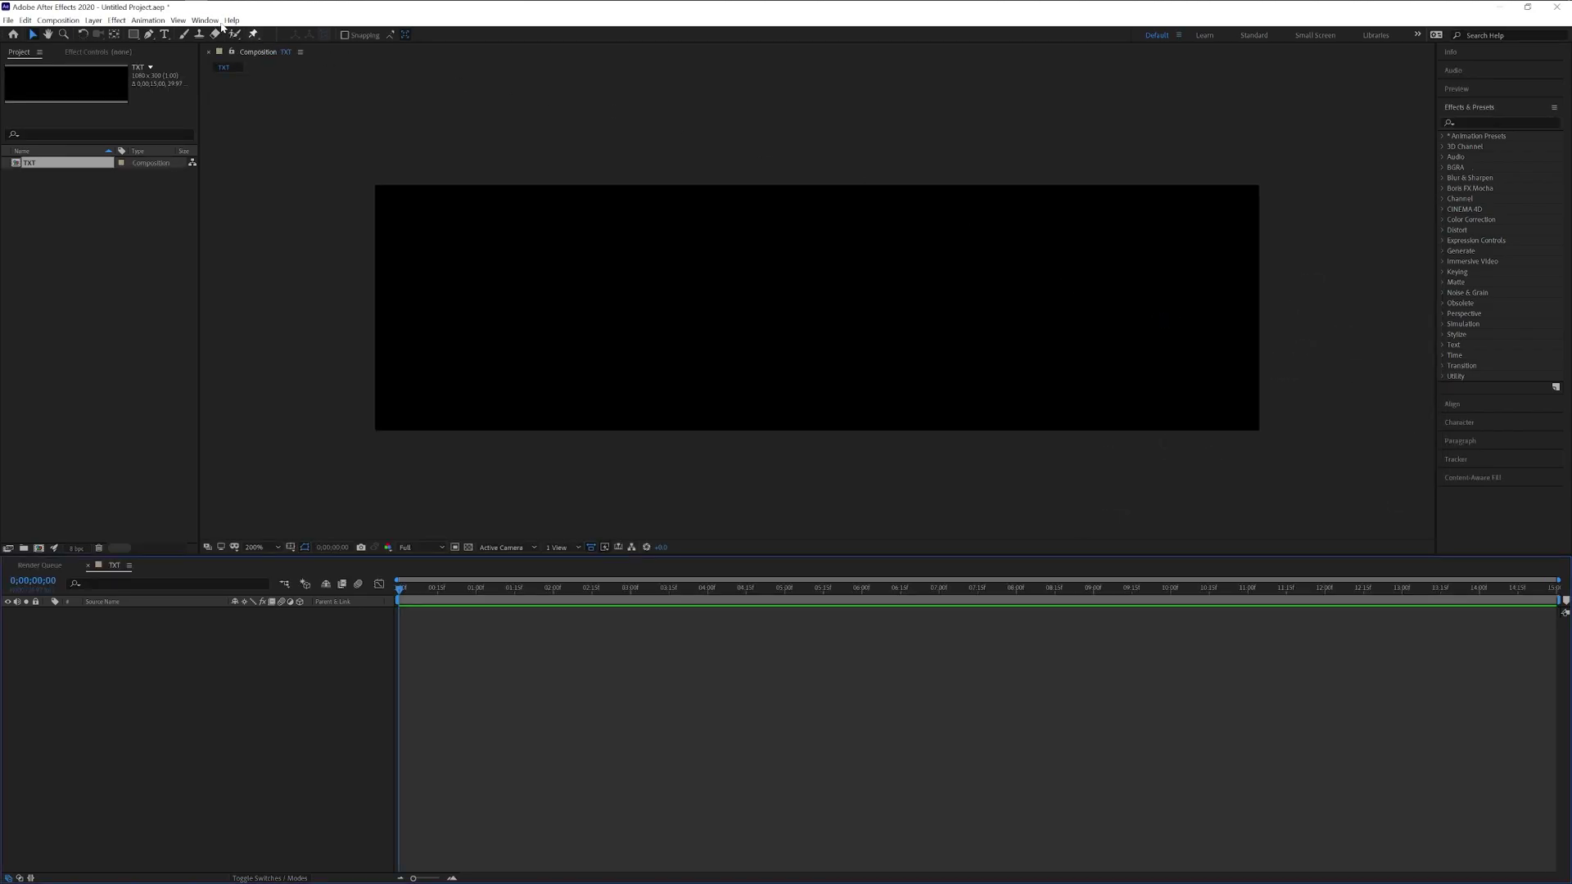
- Write PANTER as a text layer and set its font style to Bold Italic
left_click(164, 34)
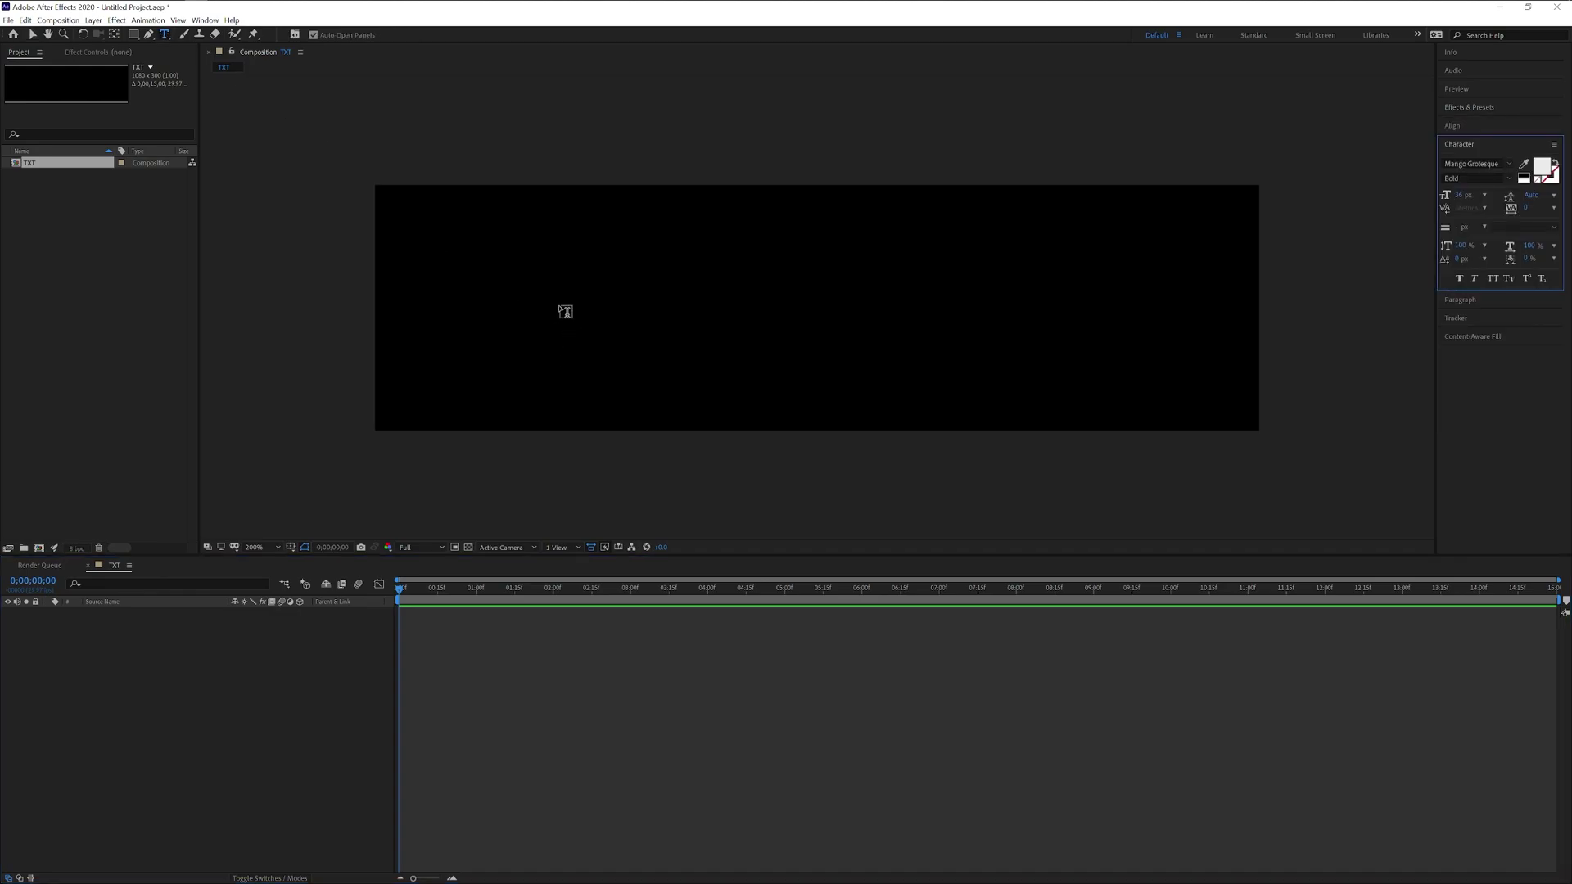
left_click(565, 311)
type("PANTER")
key("ctrl+a")
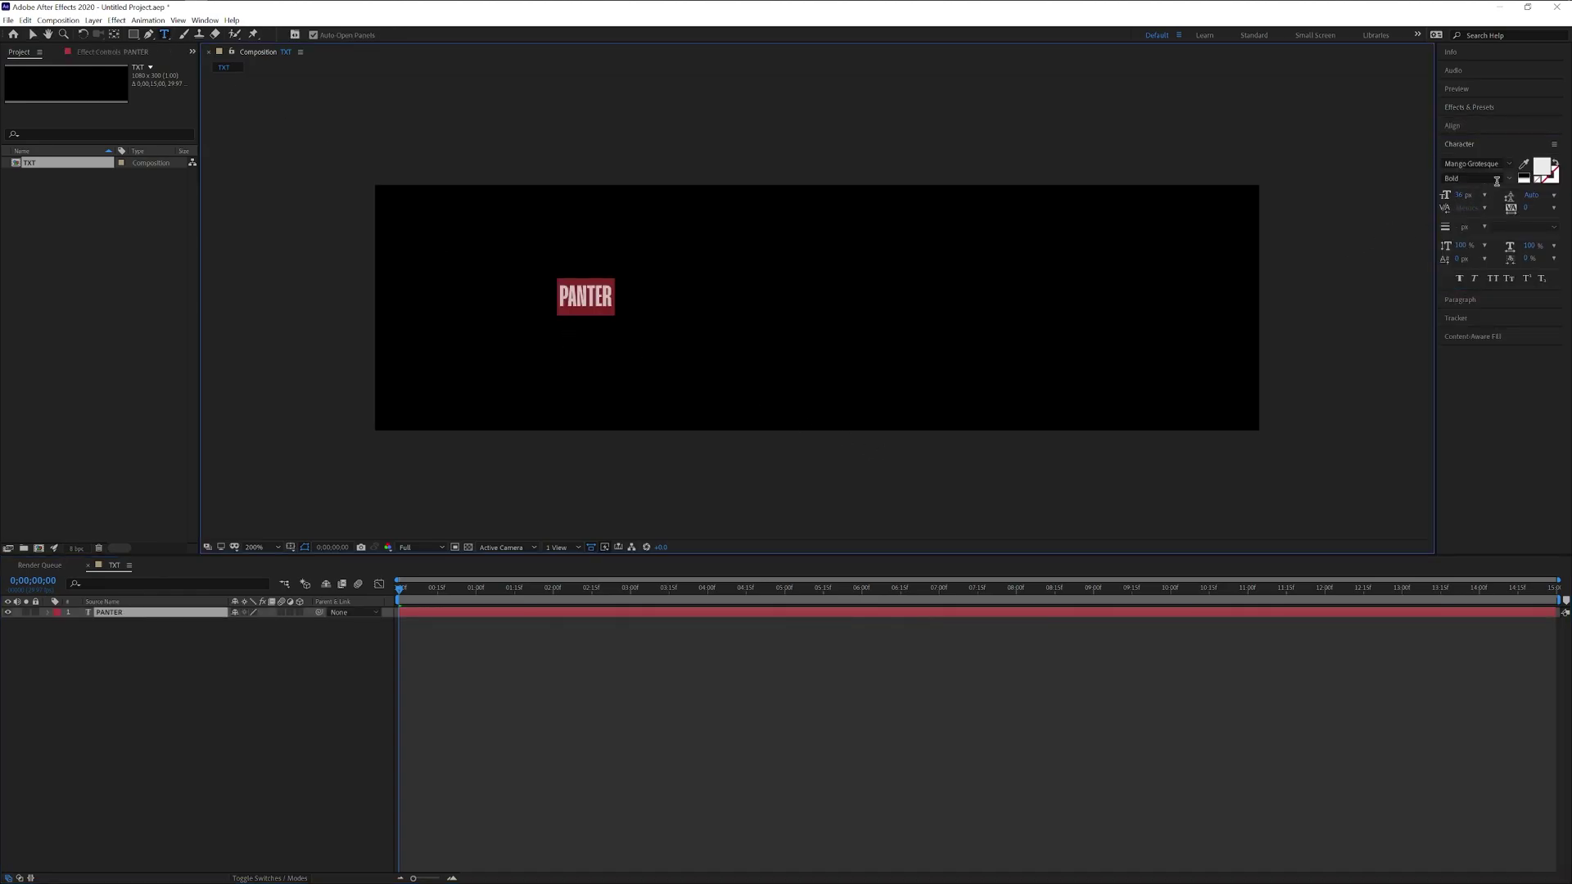
left_click(1497, 180)
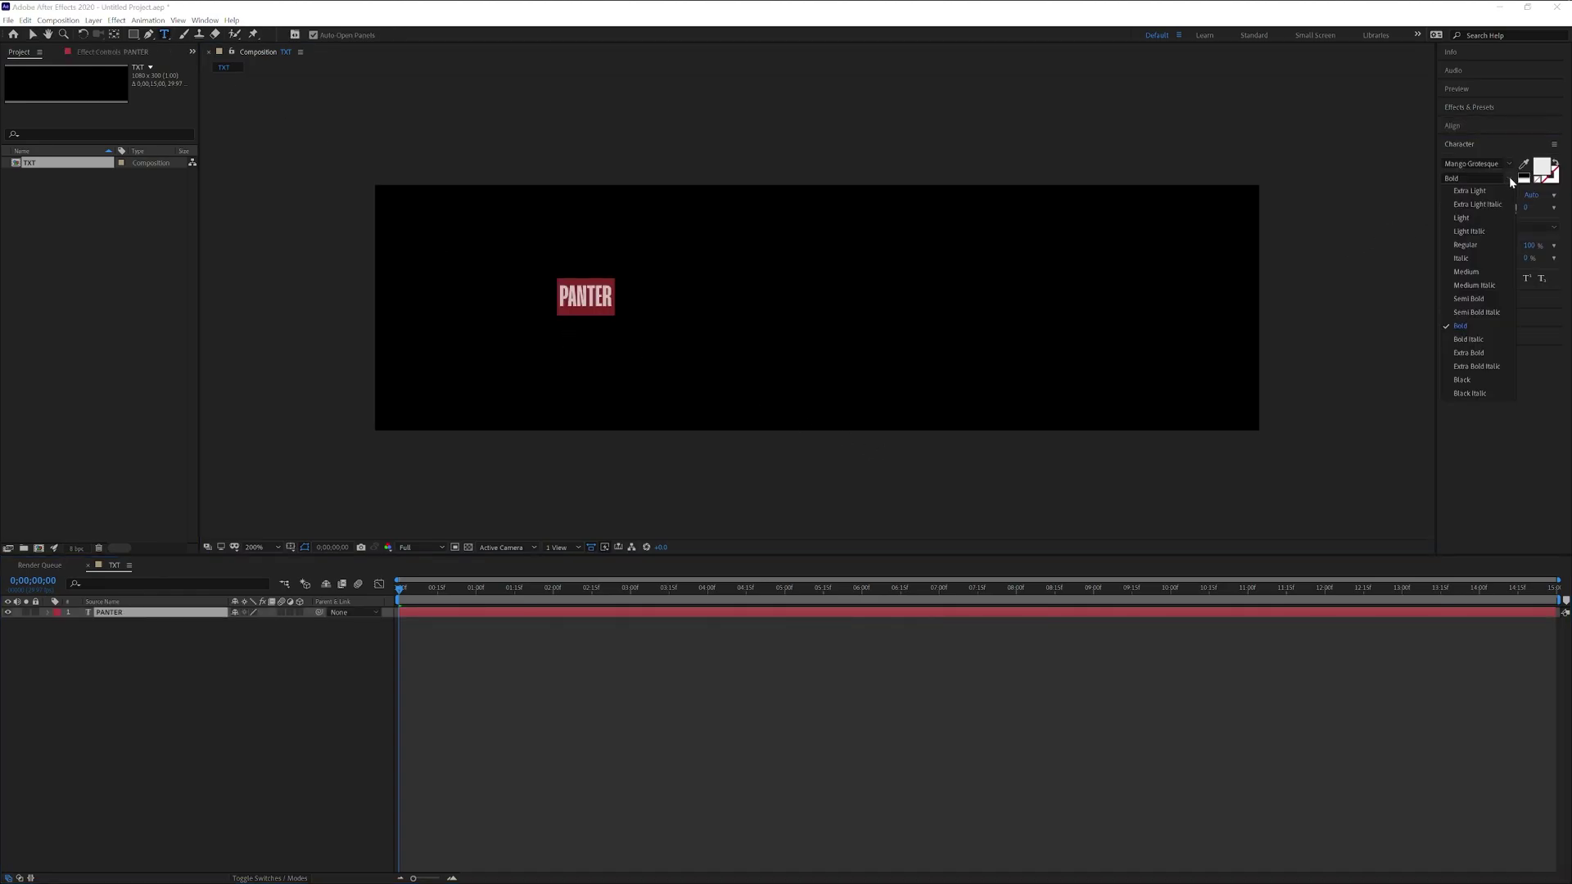
left_click(1468, 339)
left_click_drag(659, 307, 738, 307)
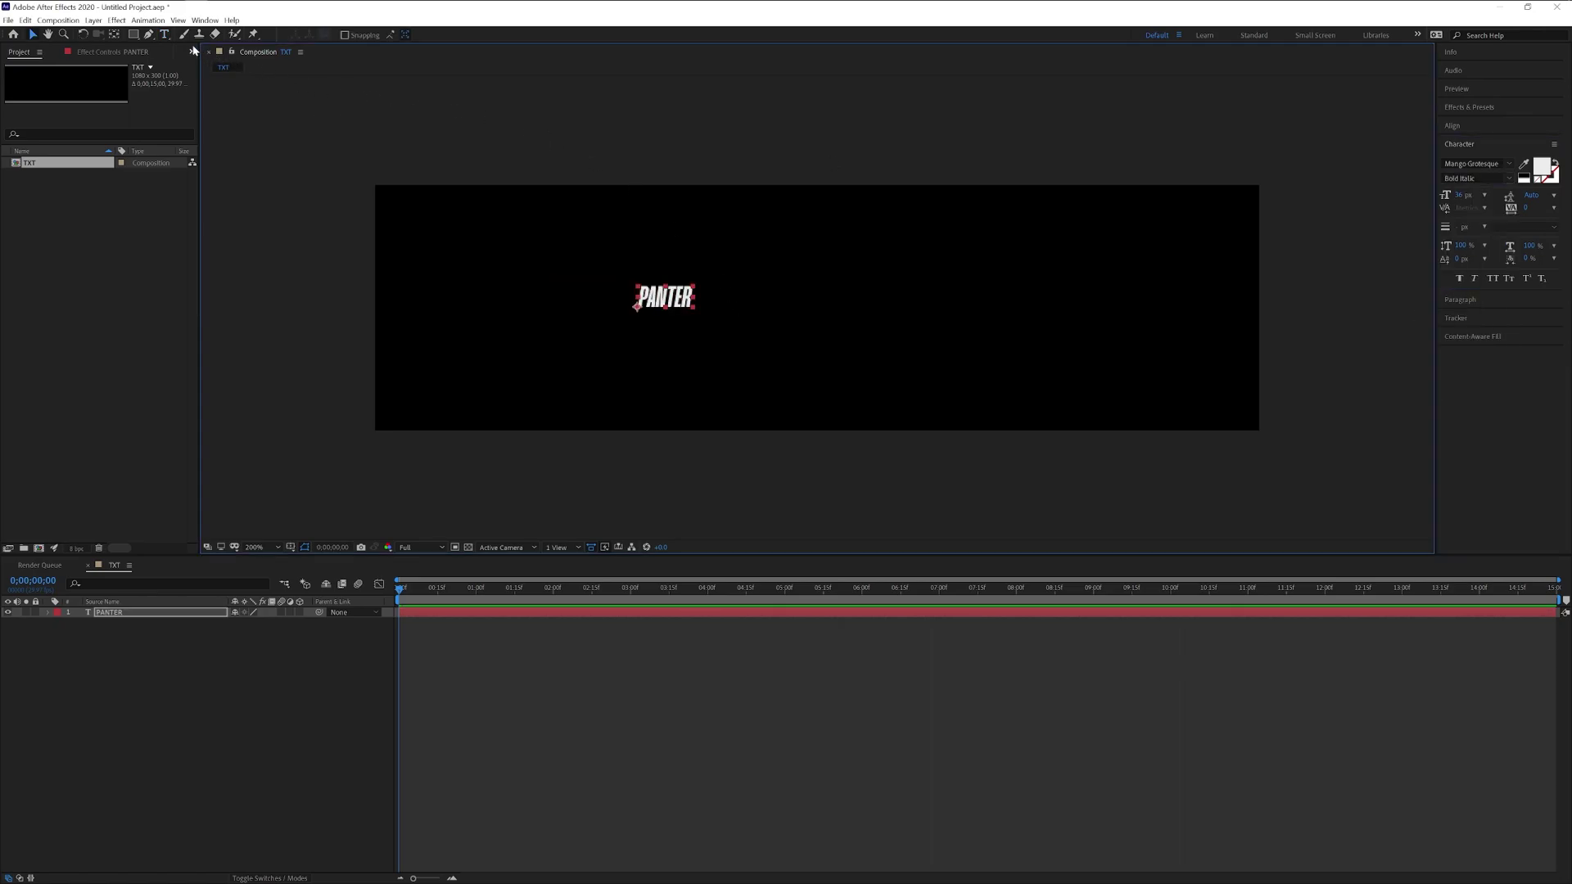
- Center PANTER horizontally and vertically in the comp and scale it to 1126%
left_click(116, 35)
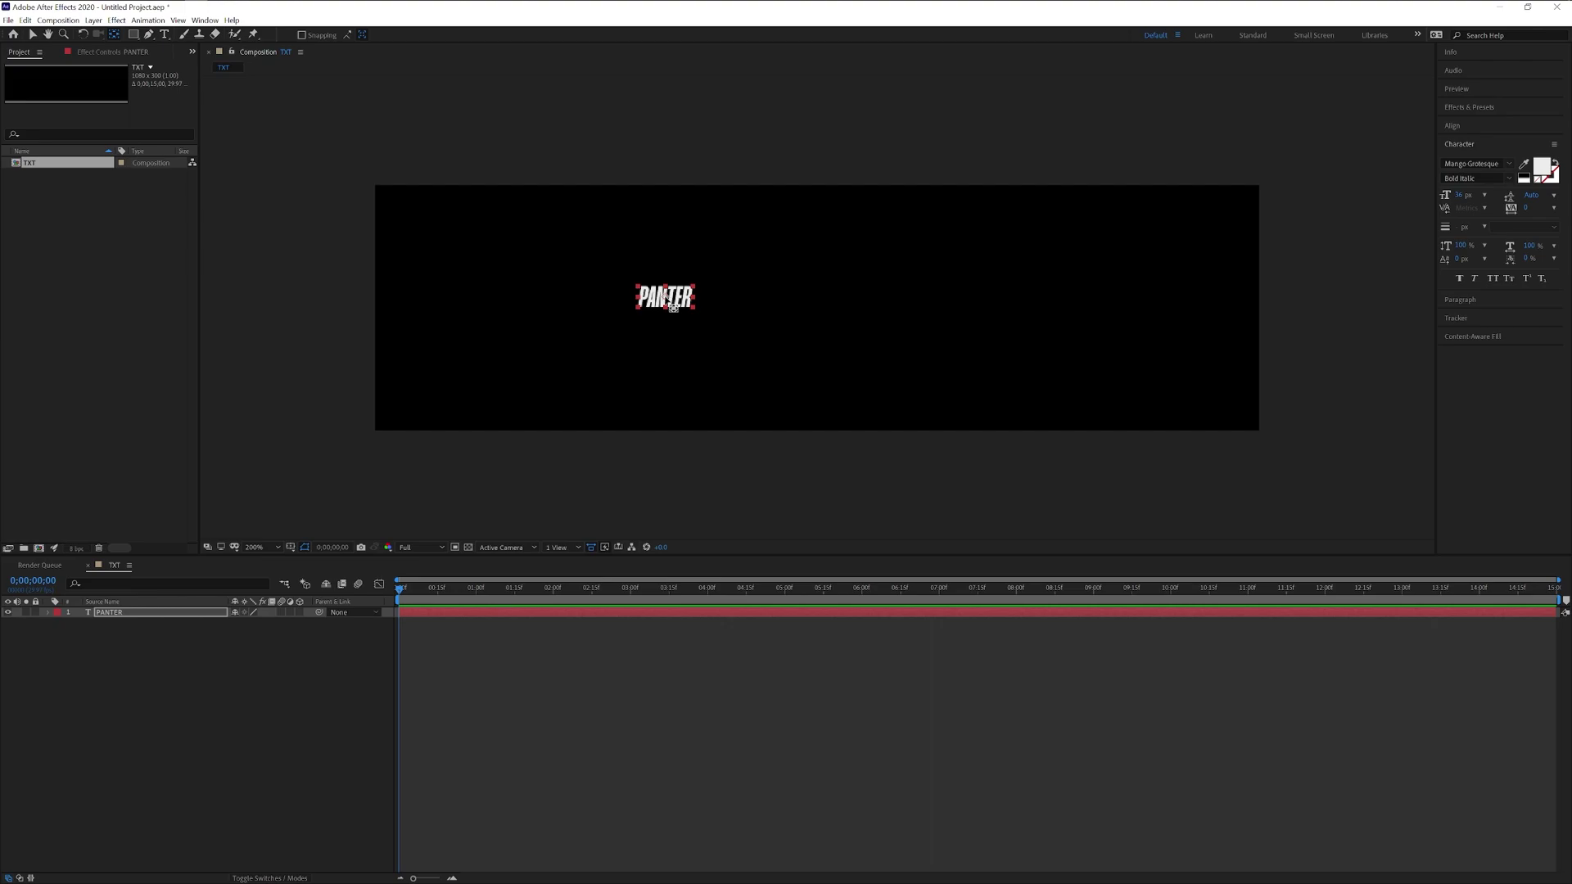
left_click(1474, 127)
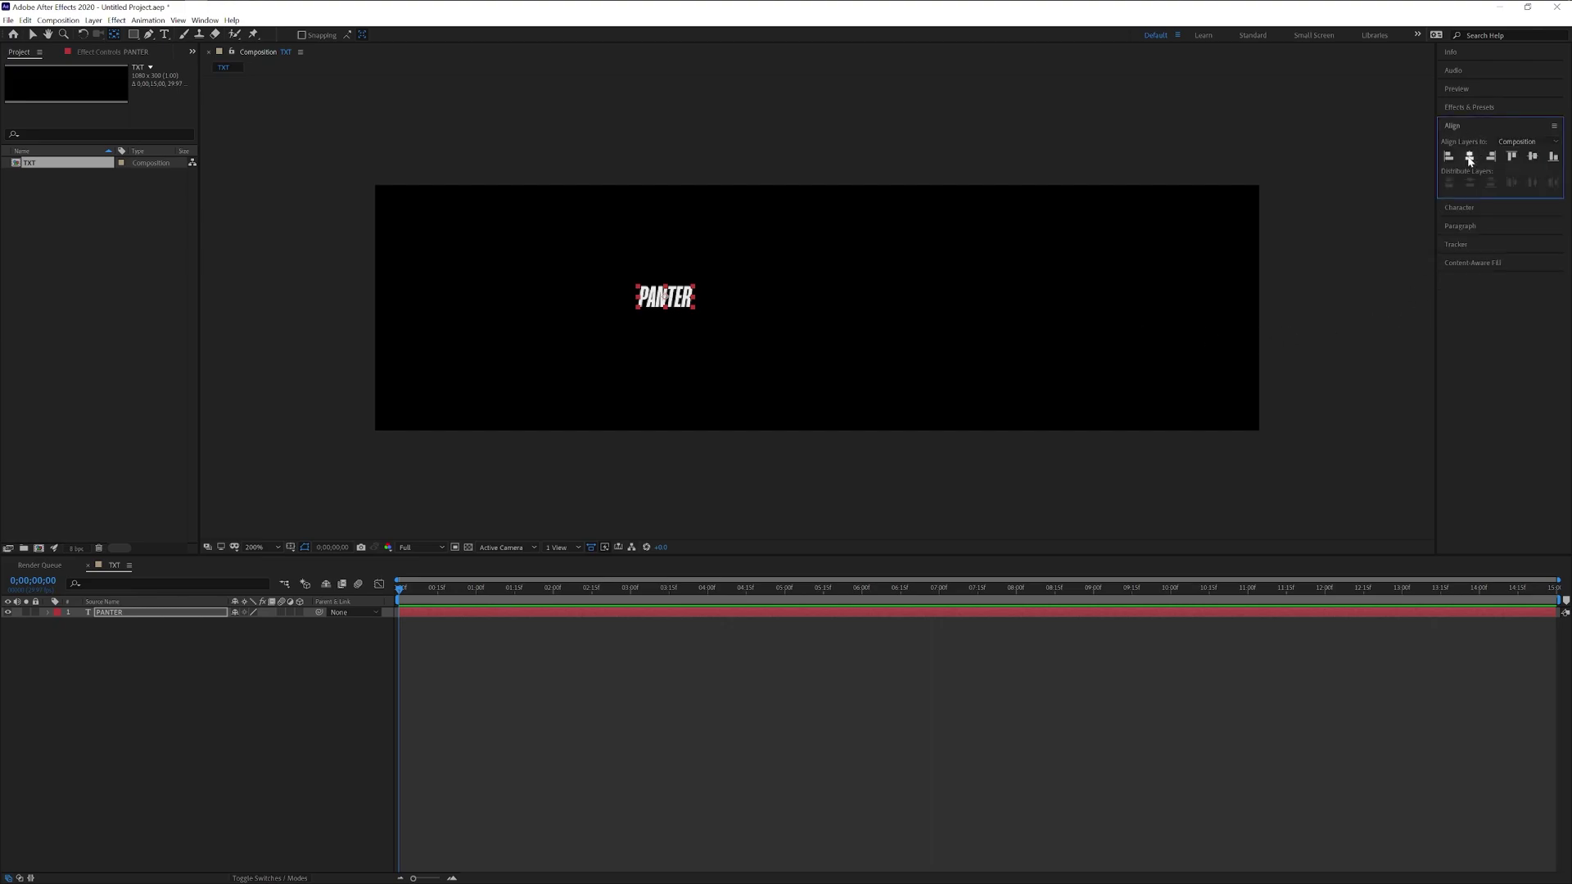
left_click(1470, 157)
left_click(1530, 158)
left_click(537, 497)
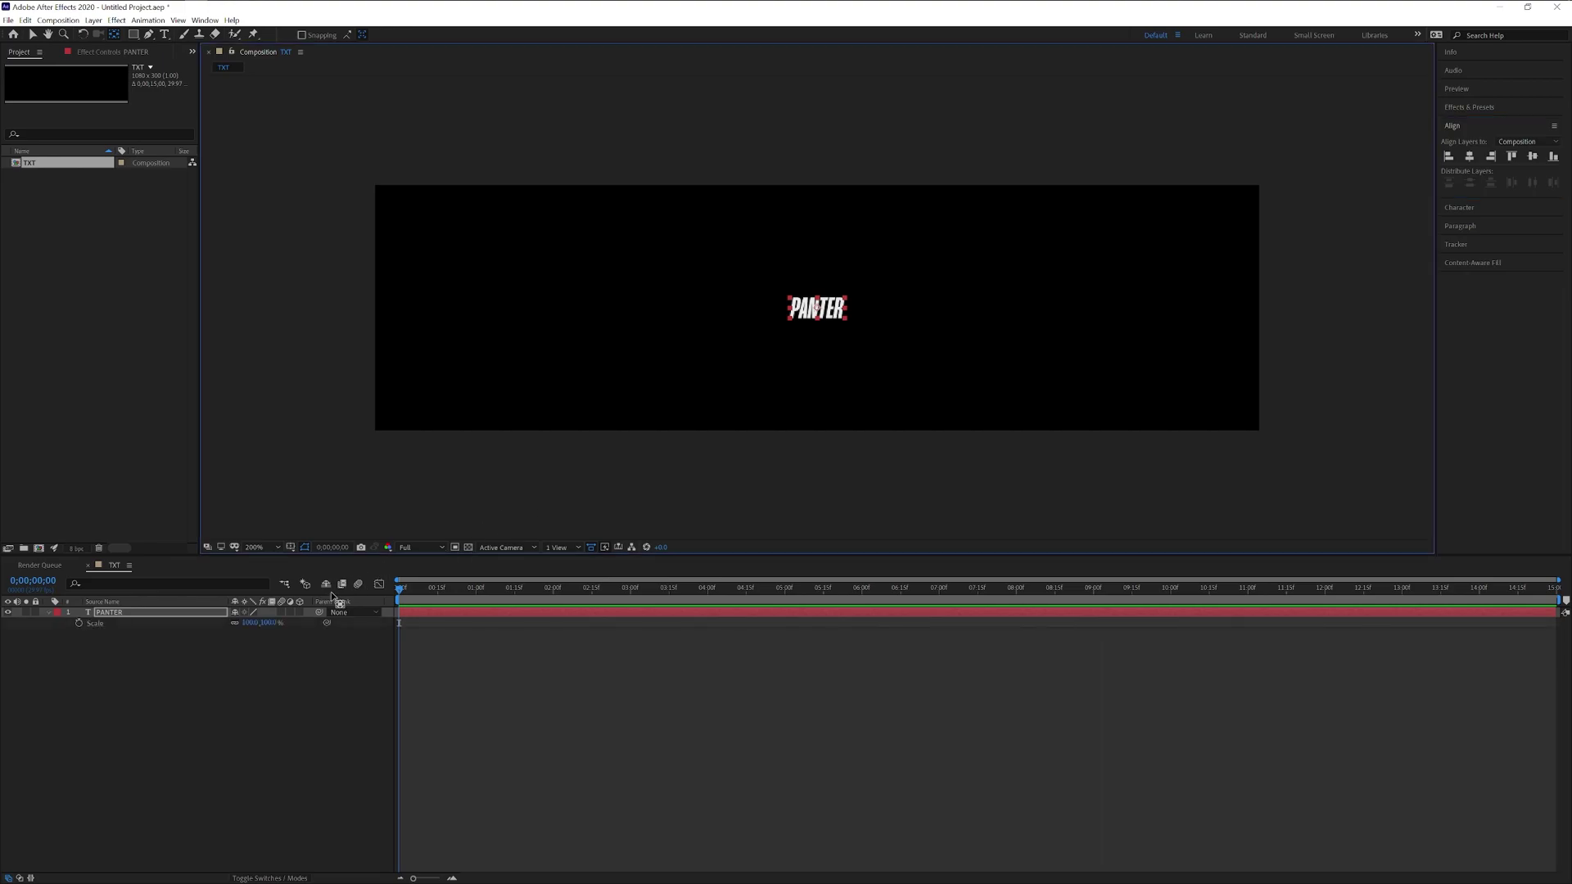
key("s")
left_click_drag(249, 626, 243, 27)
- Change the TXT comp height to 450 px and raise PANTER's scale to 1164%
left_click(58, 20)
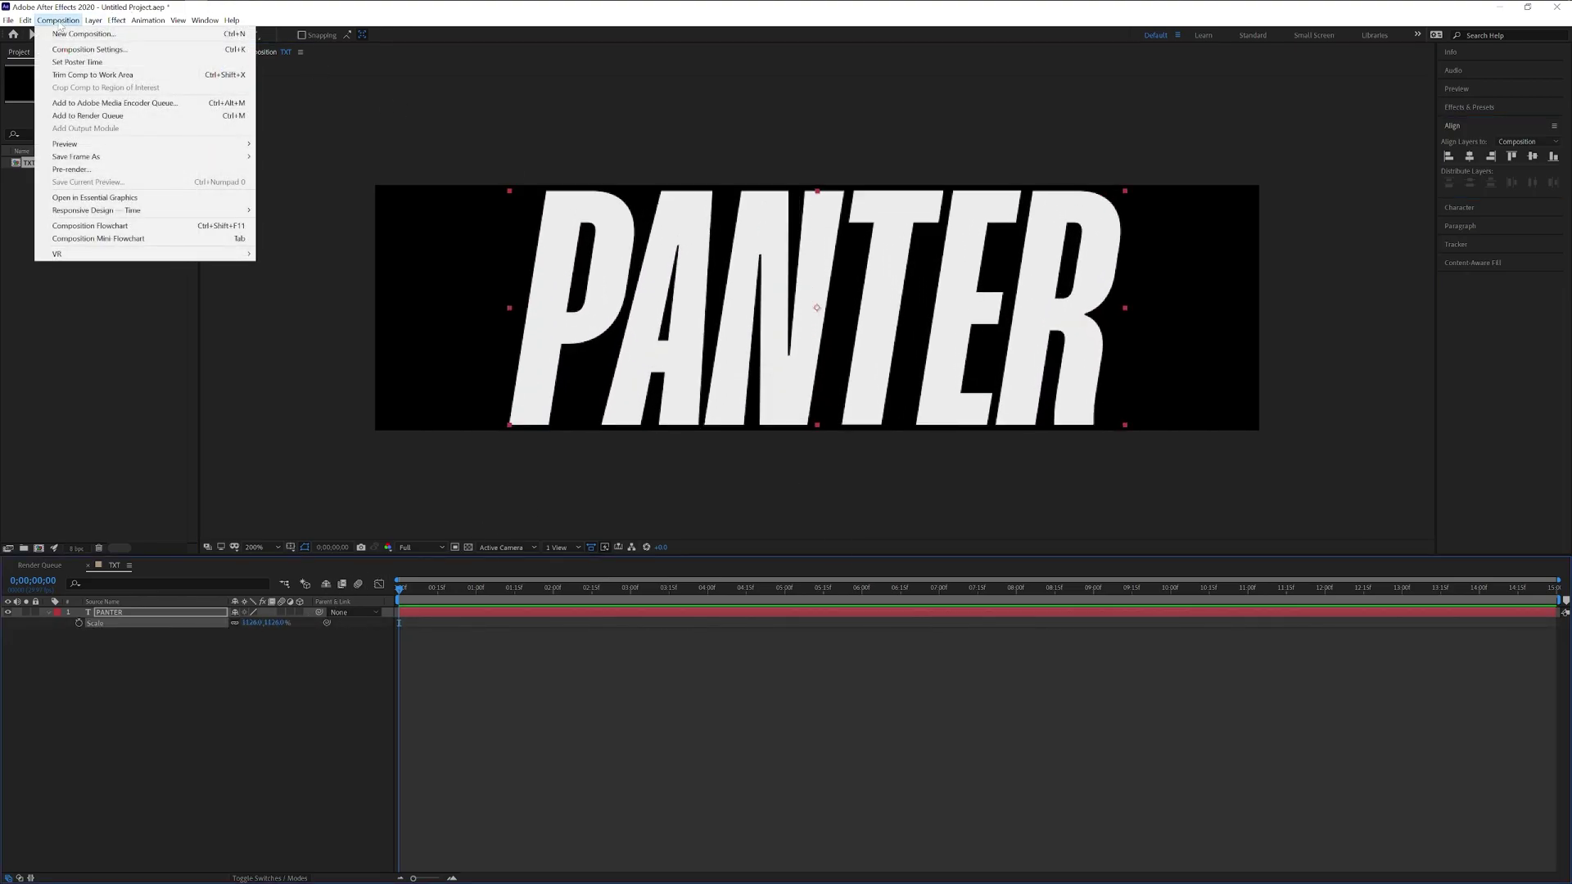
left_click(99, 51)
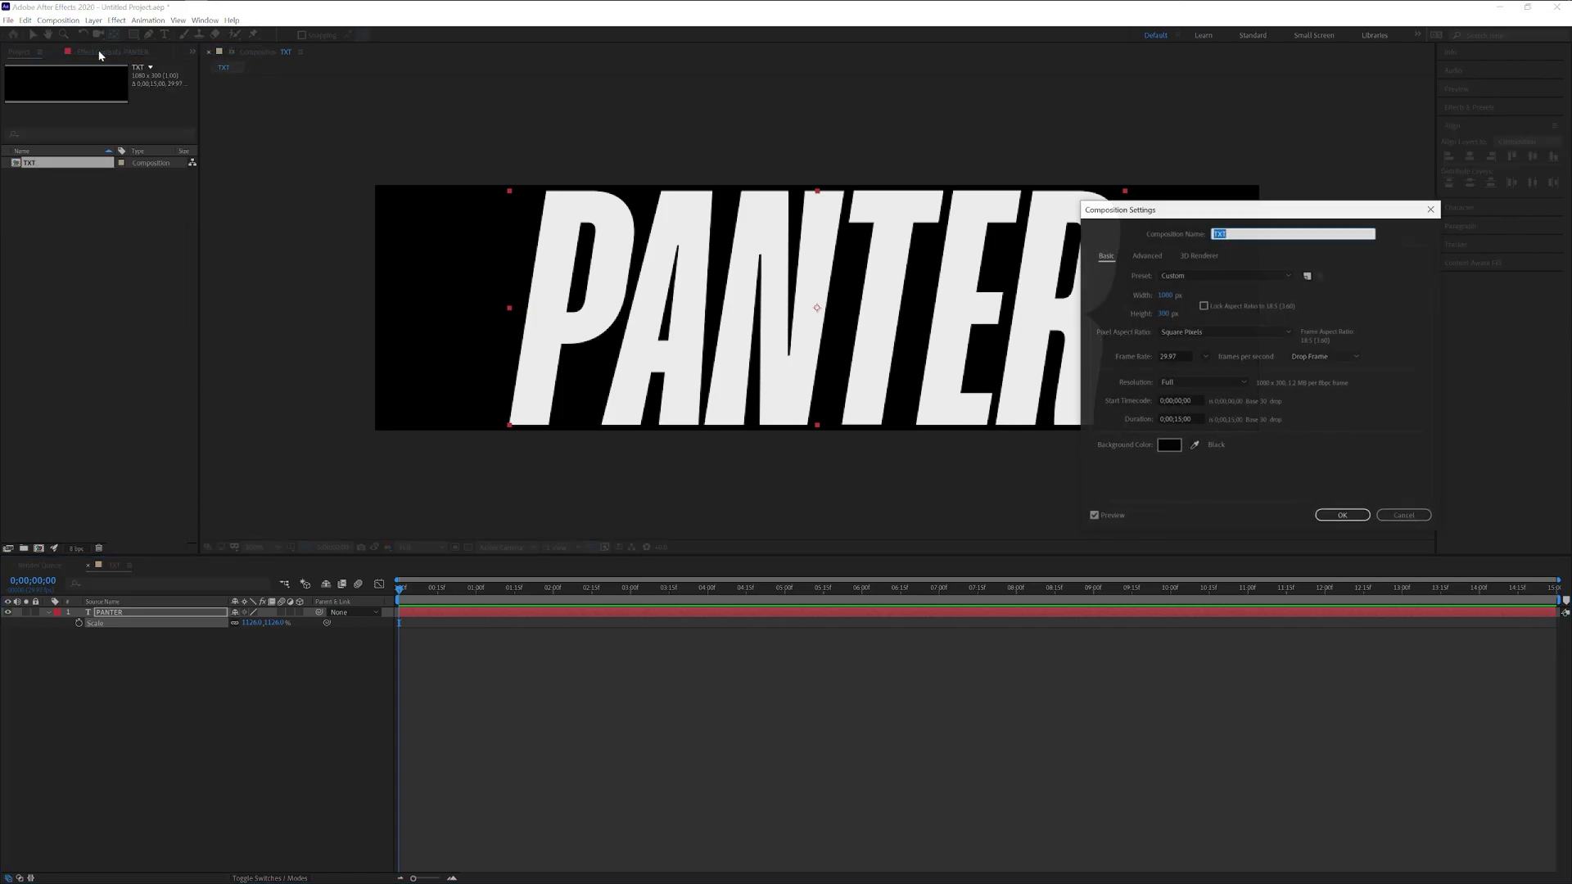
left_click(1174, 315)
type("450")
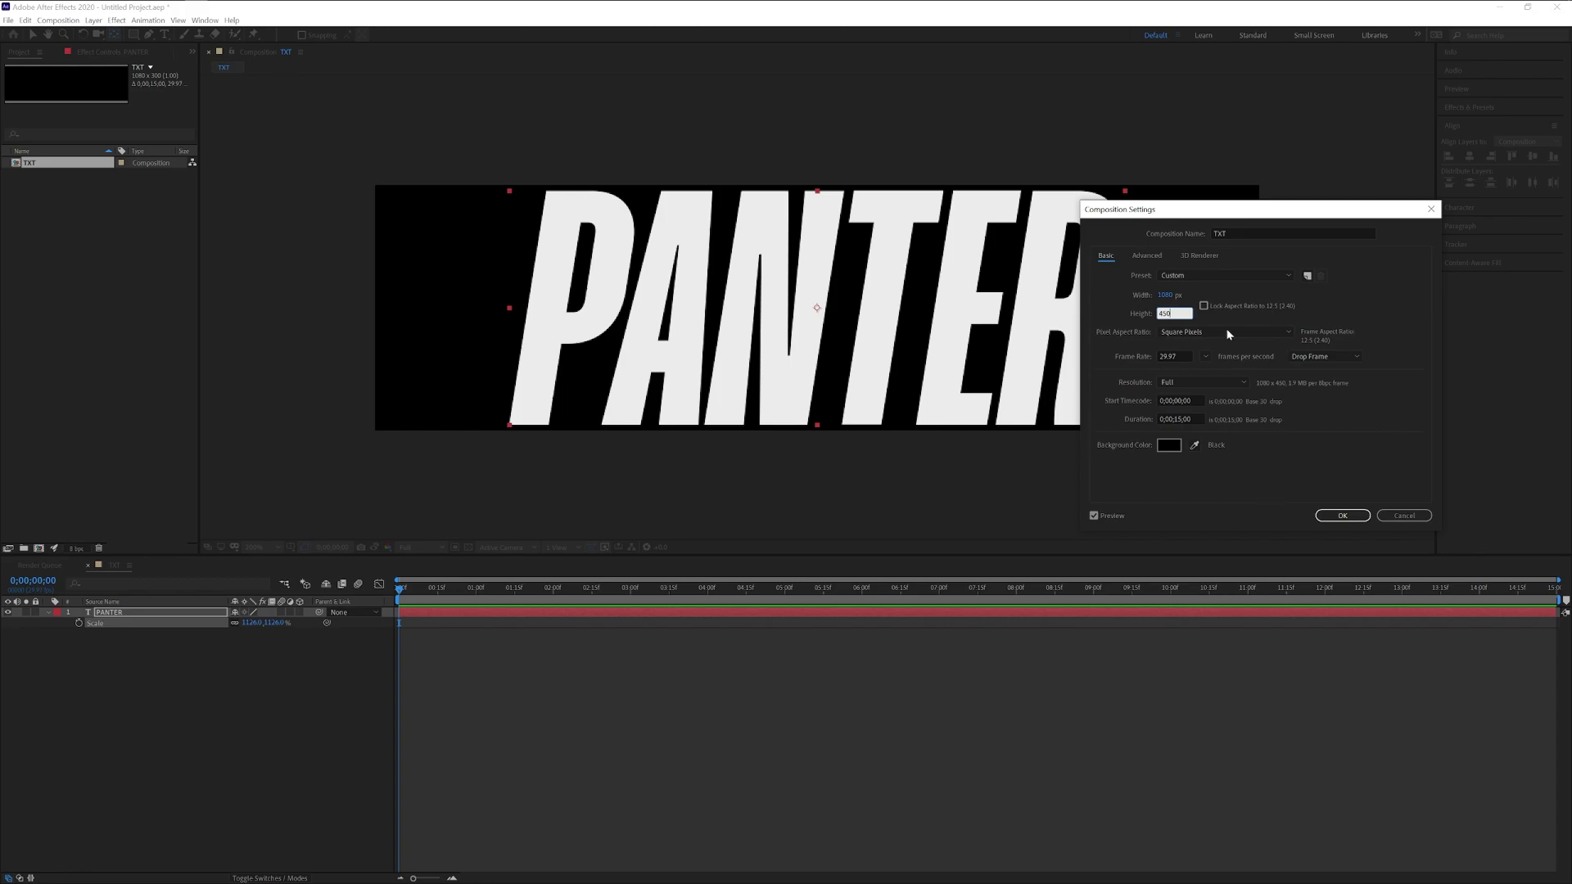
left_click(1343, 515)
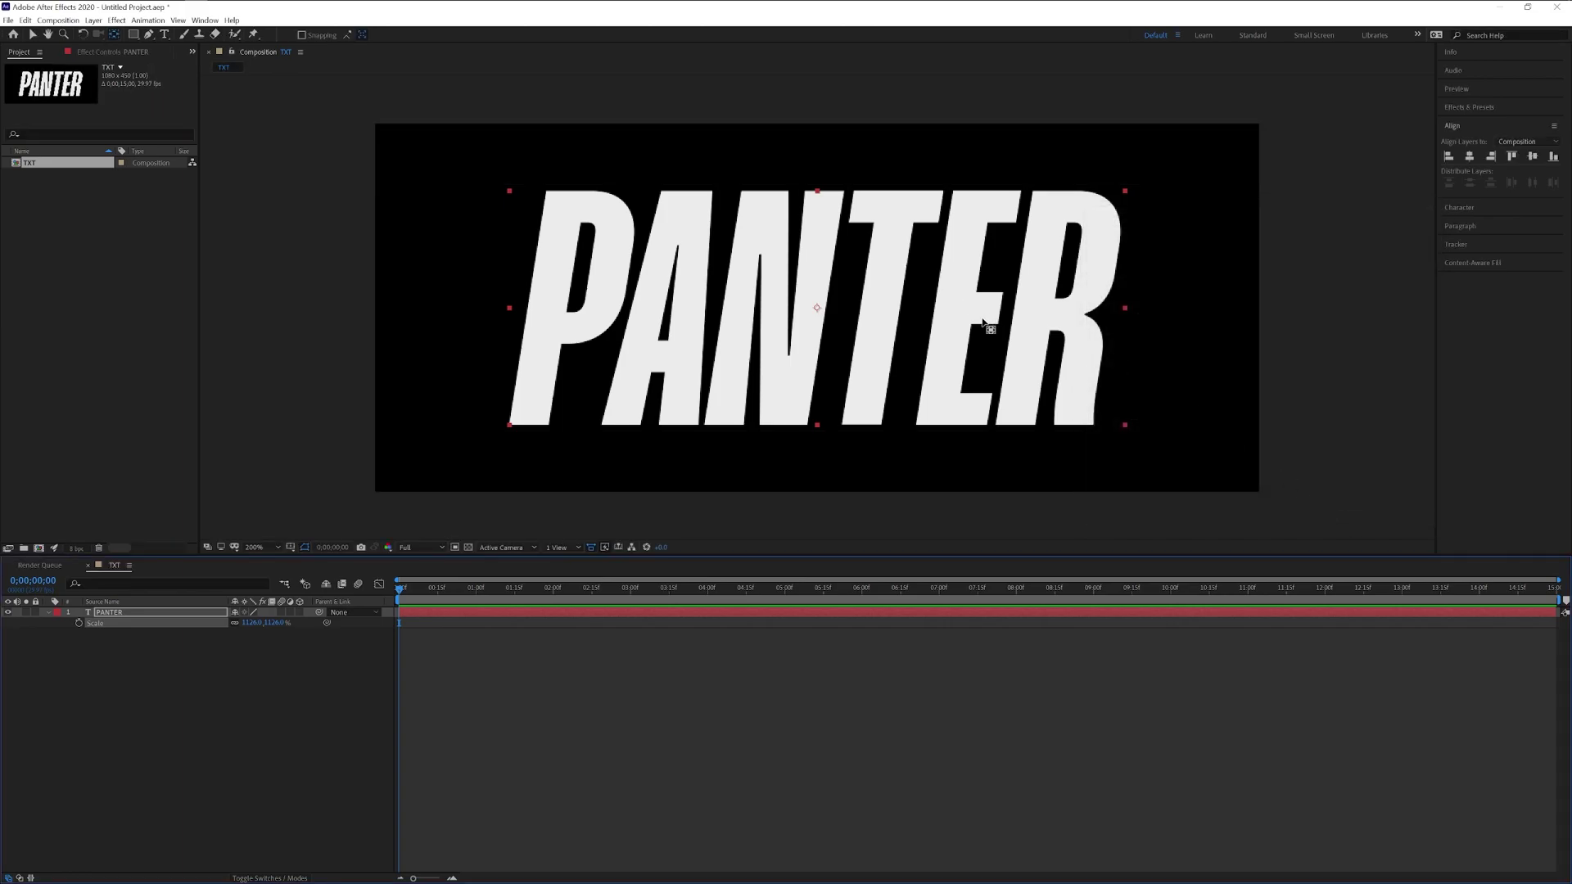
left_click_drag(252, 622, 524, 635)
- Create a 1080 × 1920 comp named Pattern and place TXT in it, aligned to the bottom
right_click(95, 244)
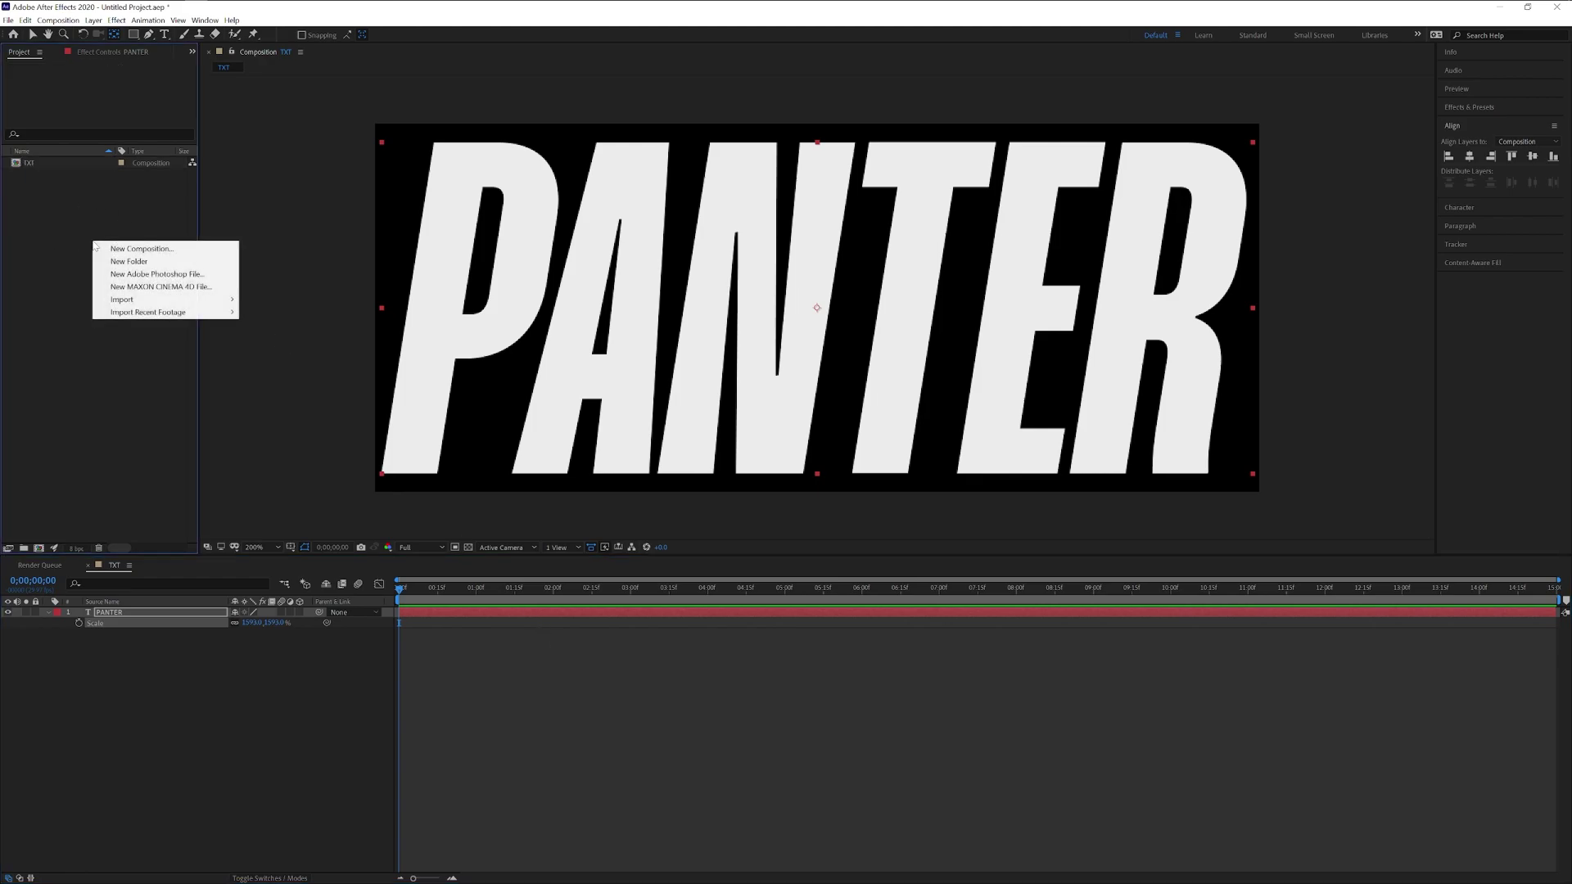
left_click(128, 249)
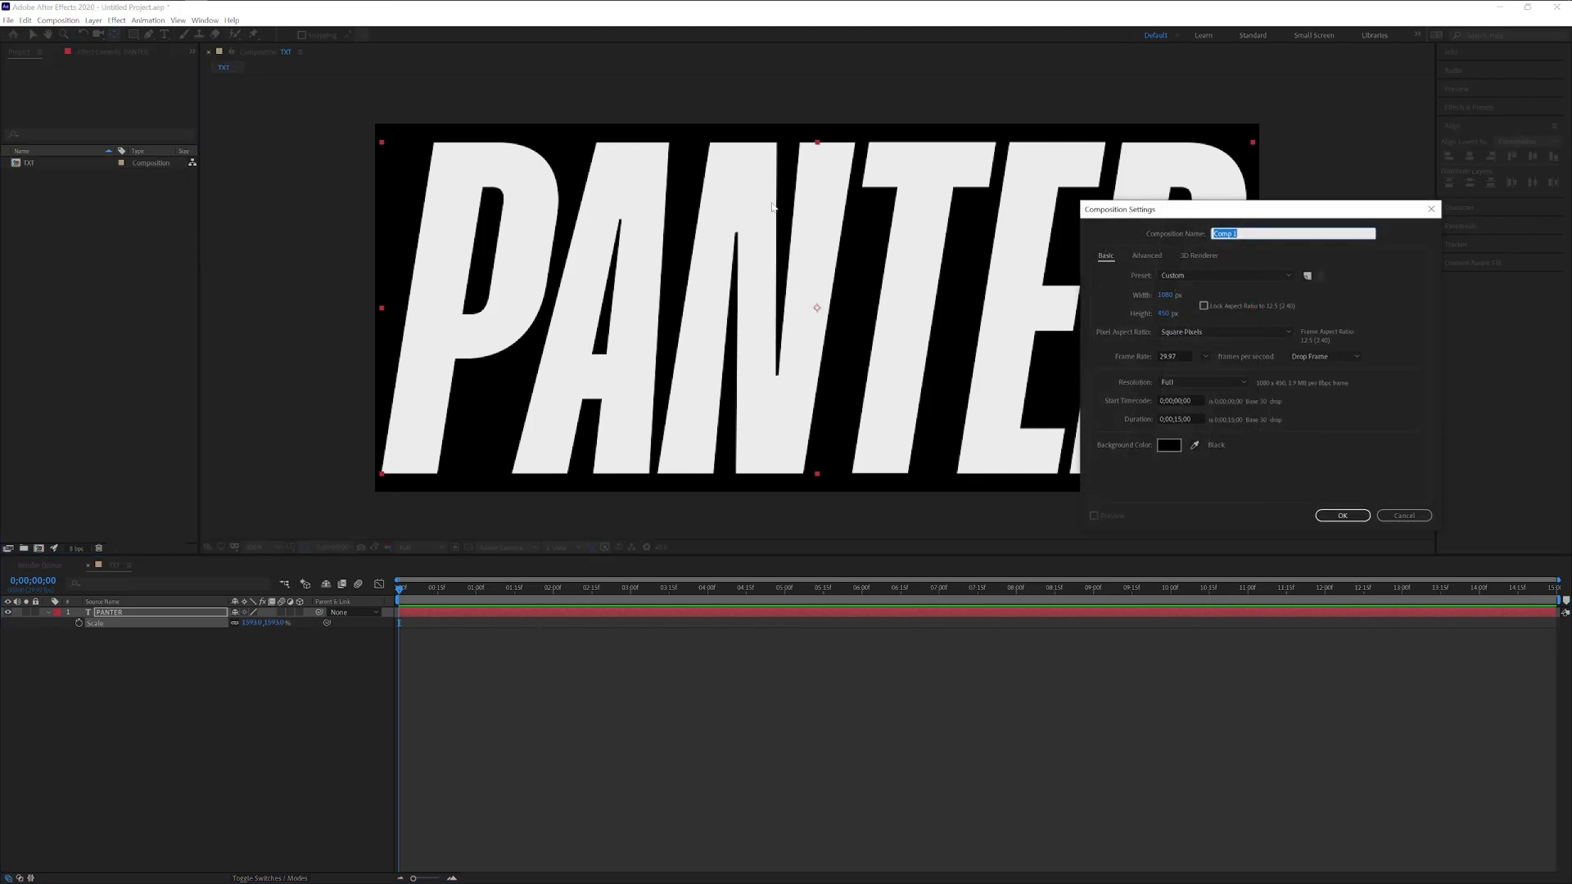
left_click(1162, 314)
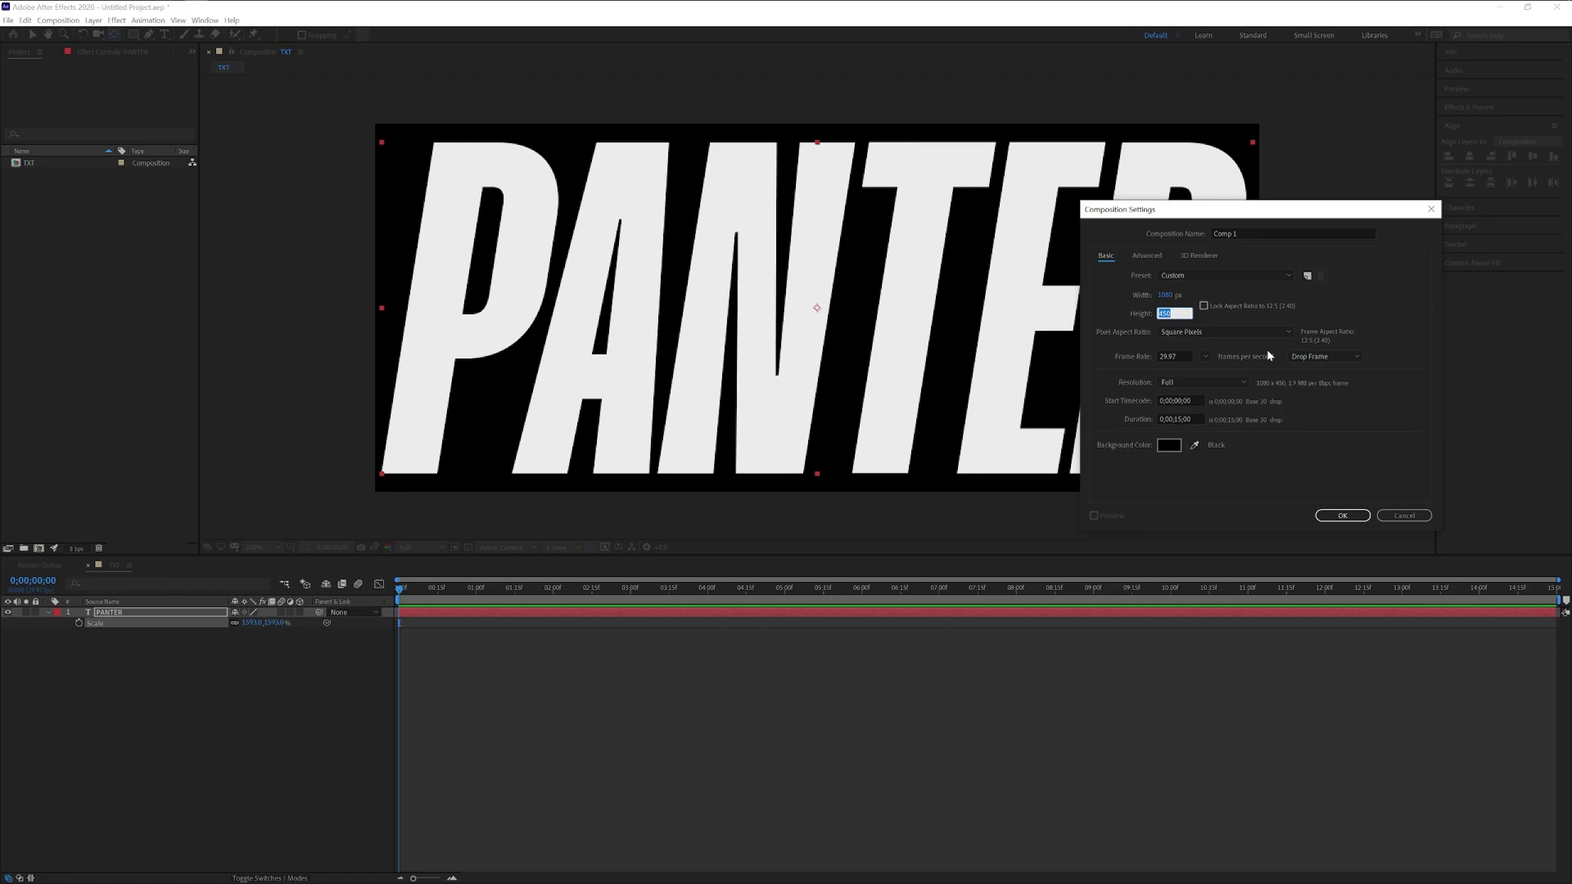
type("1920")
left_click(1253, 234)
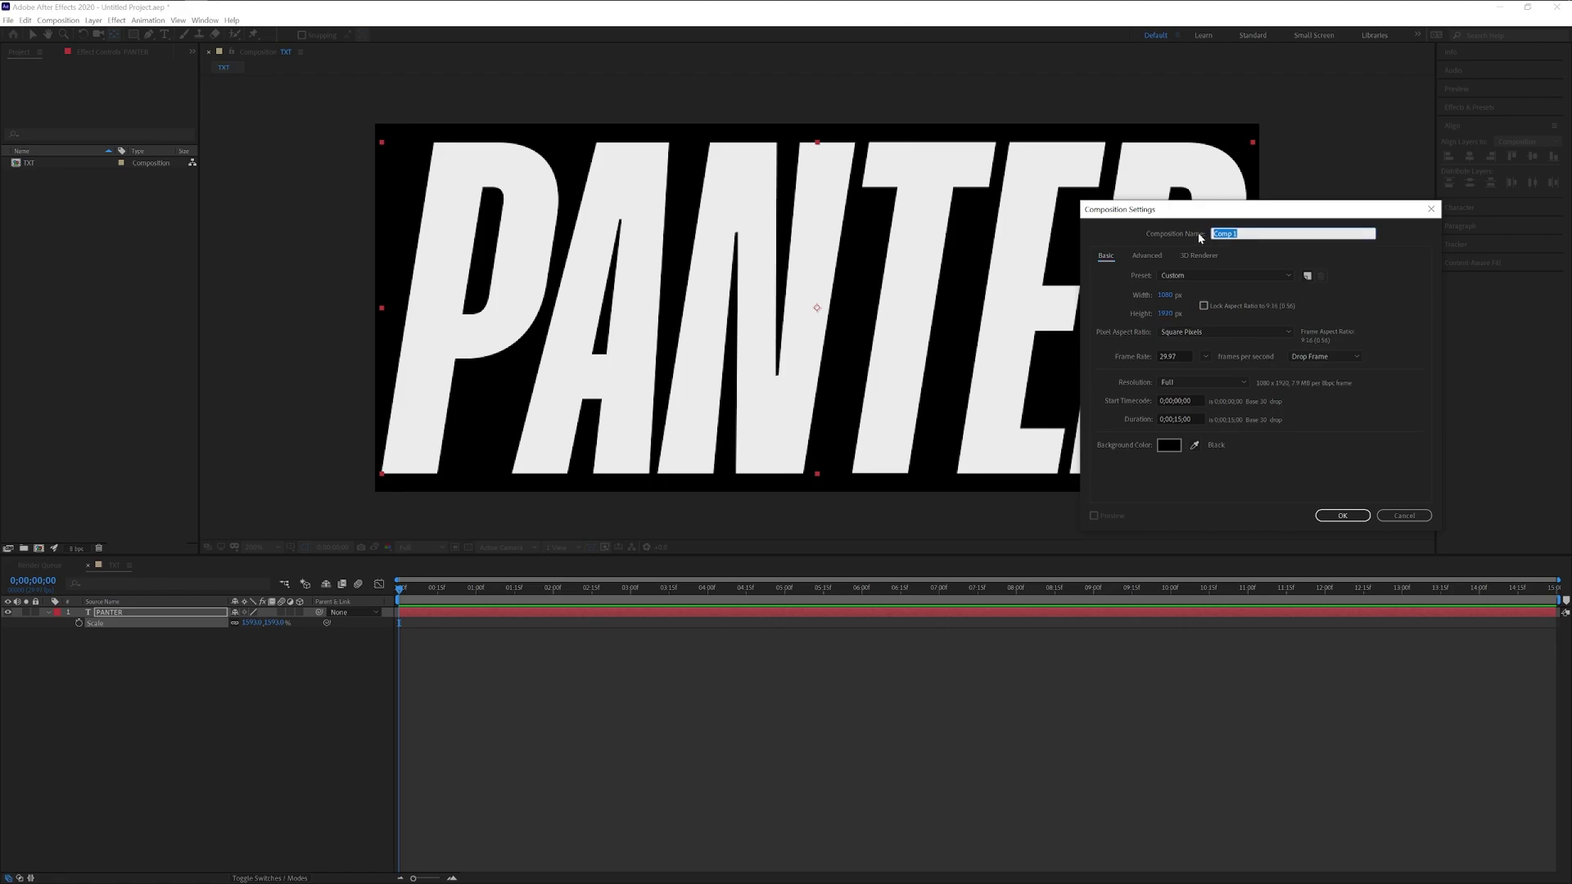
type("Pattern")
key("Return")
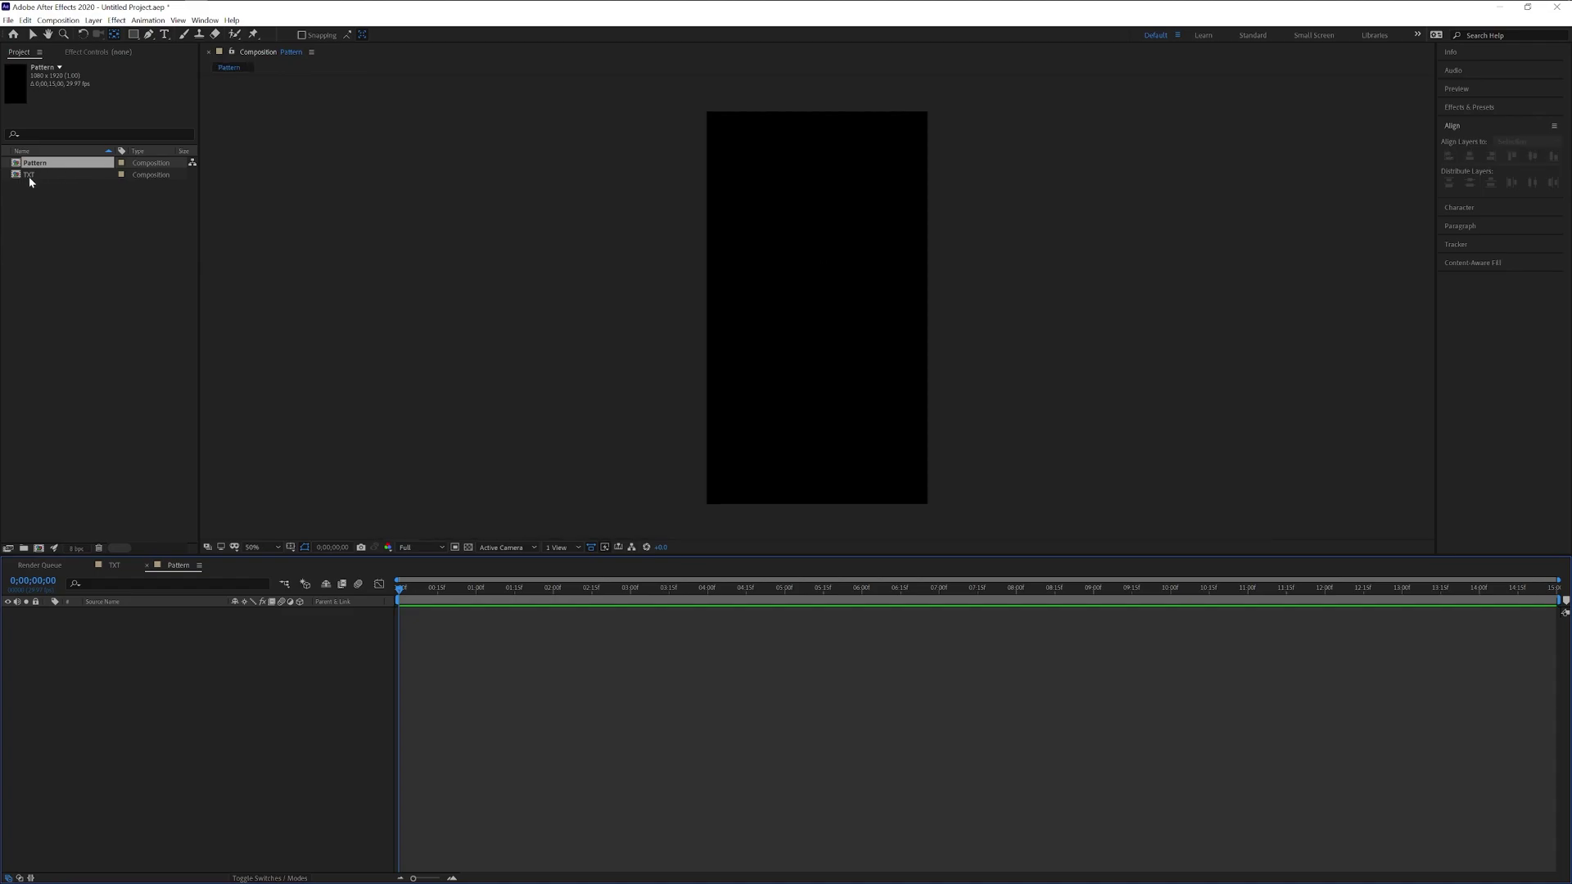
left_click_drag(30, 177, 199, 738)
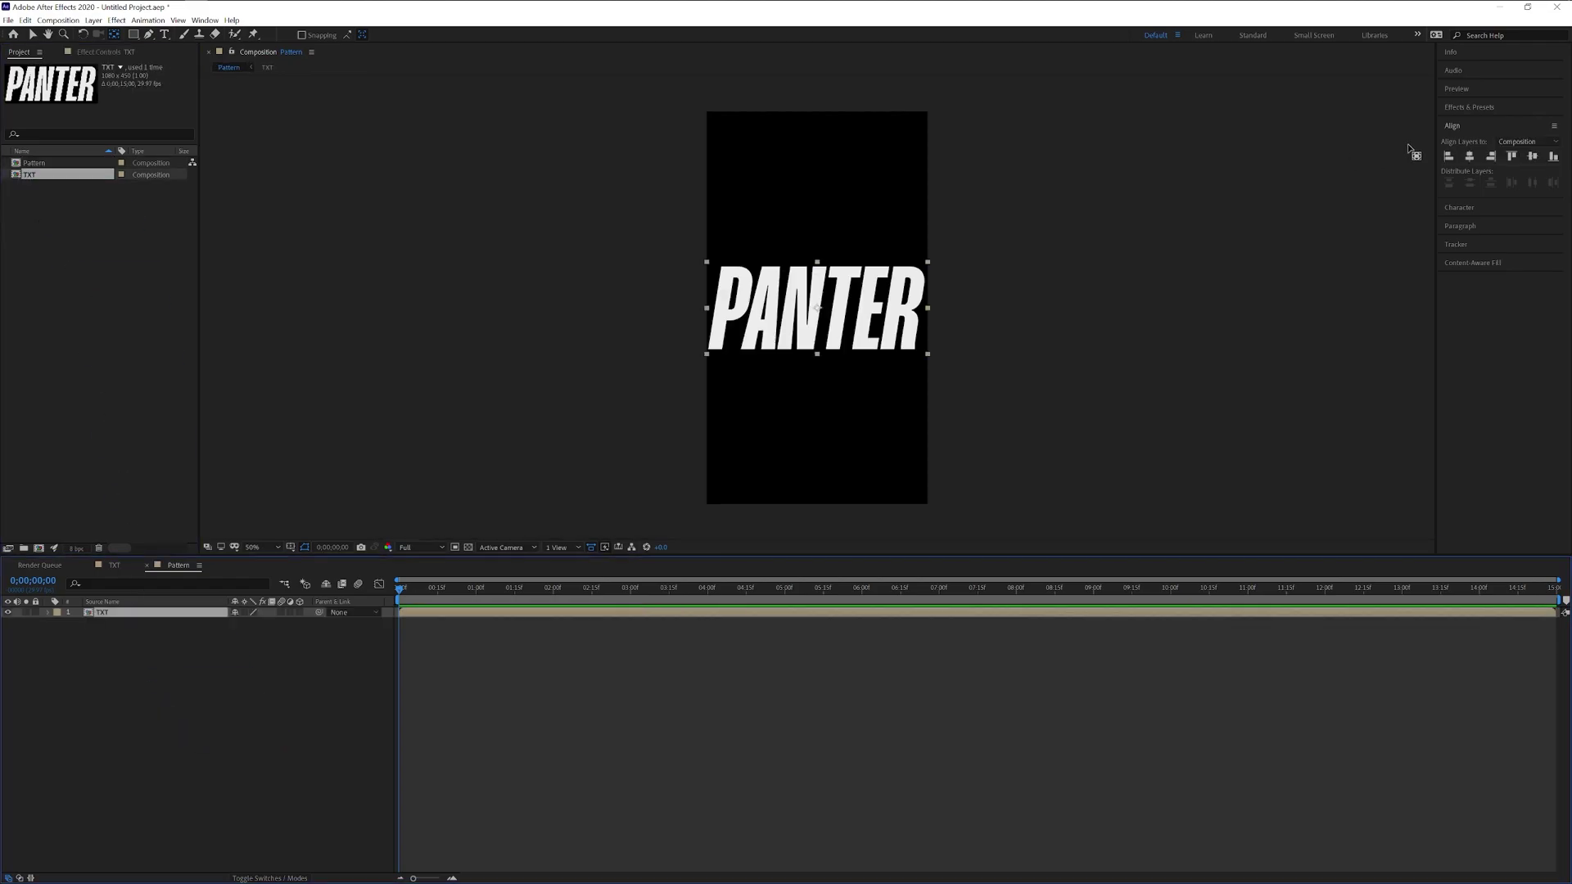
left_click(1552, 162)
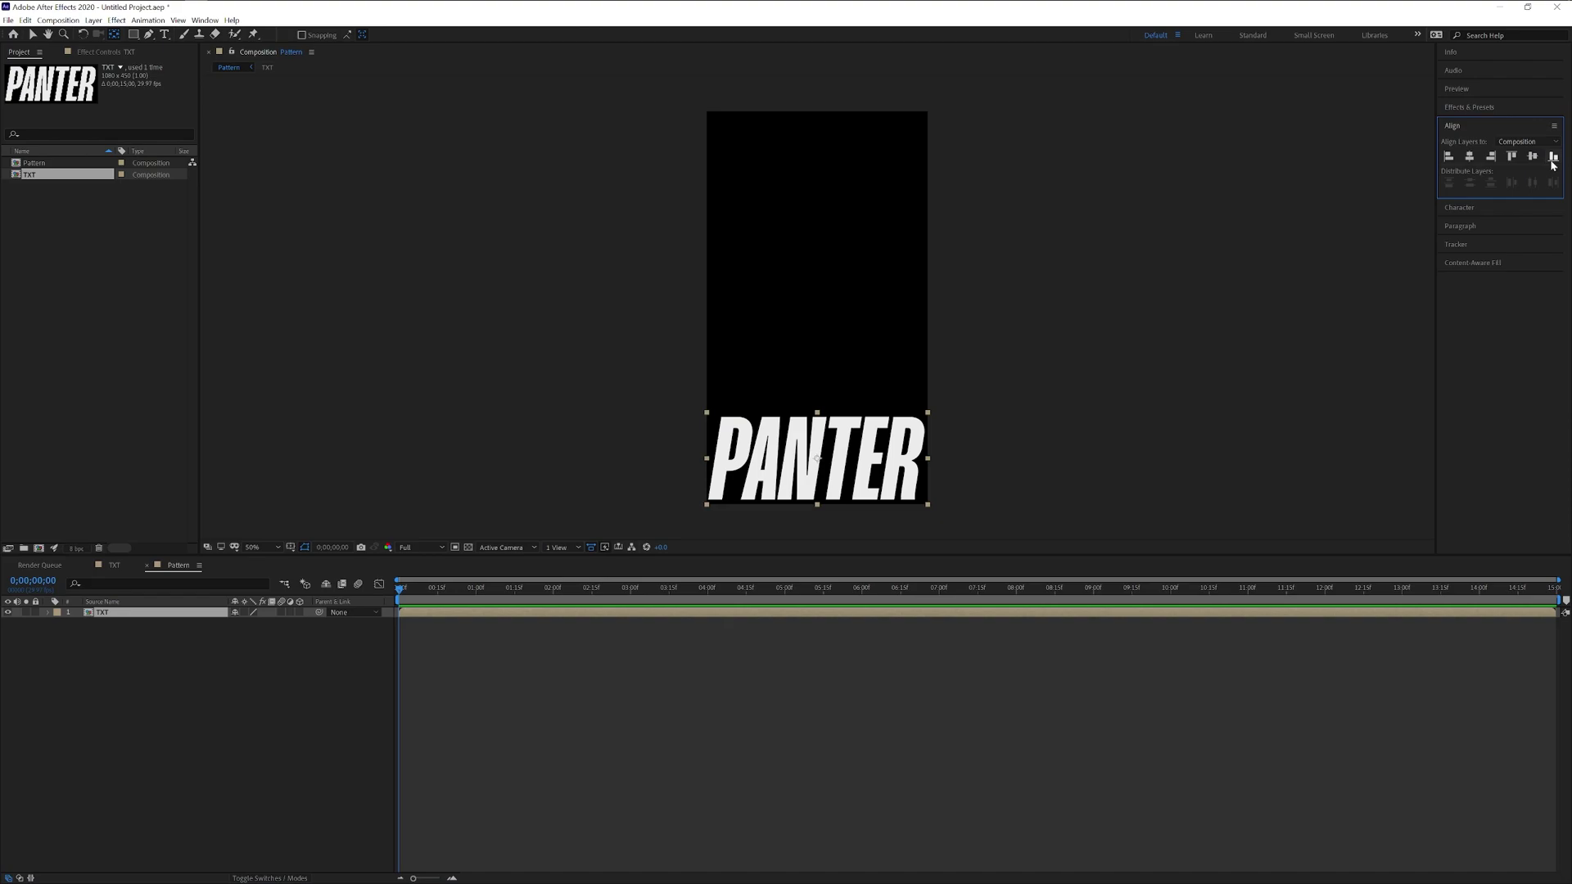
- Apply CC RepeTile to the TXT layer and scrub Expand Up to 1833
left_click(1469, 107)
left_click(1476, 124)
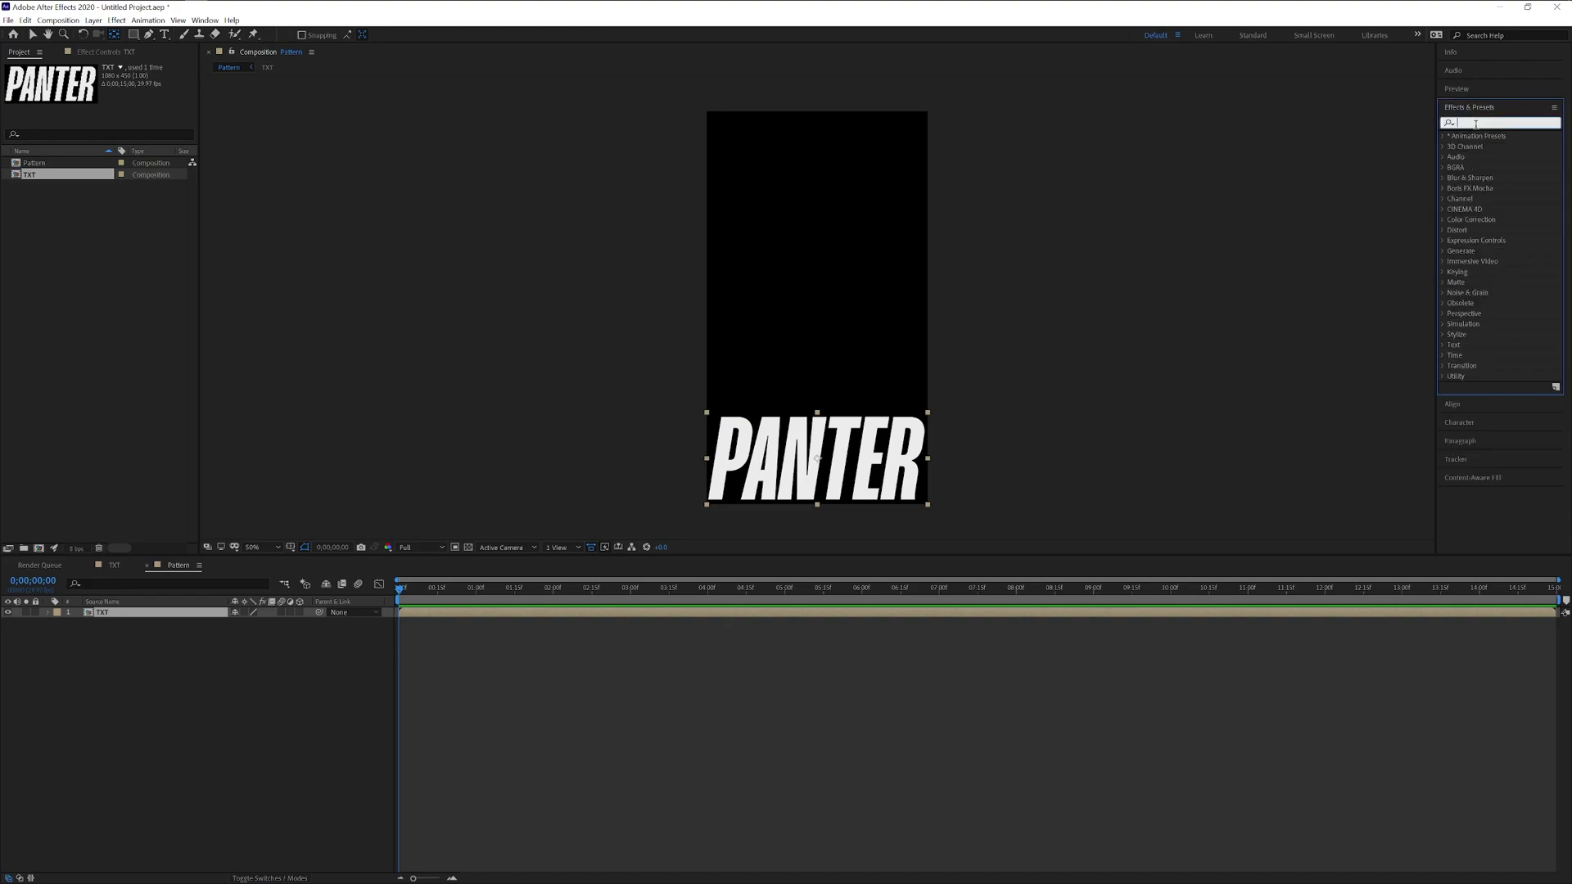
type("repet")
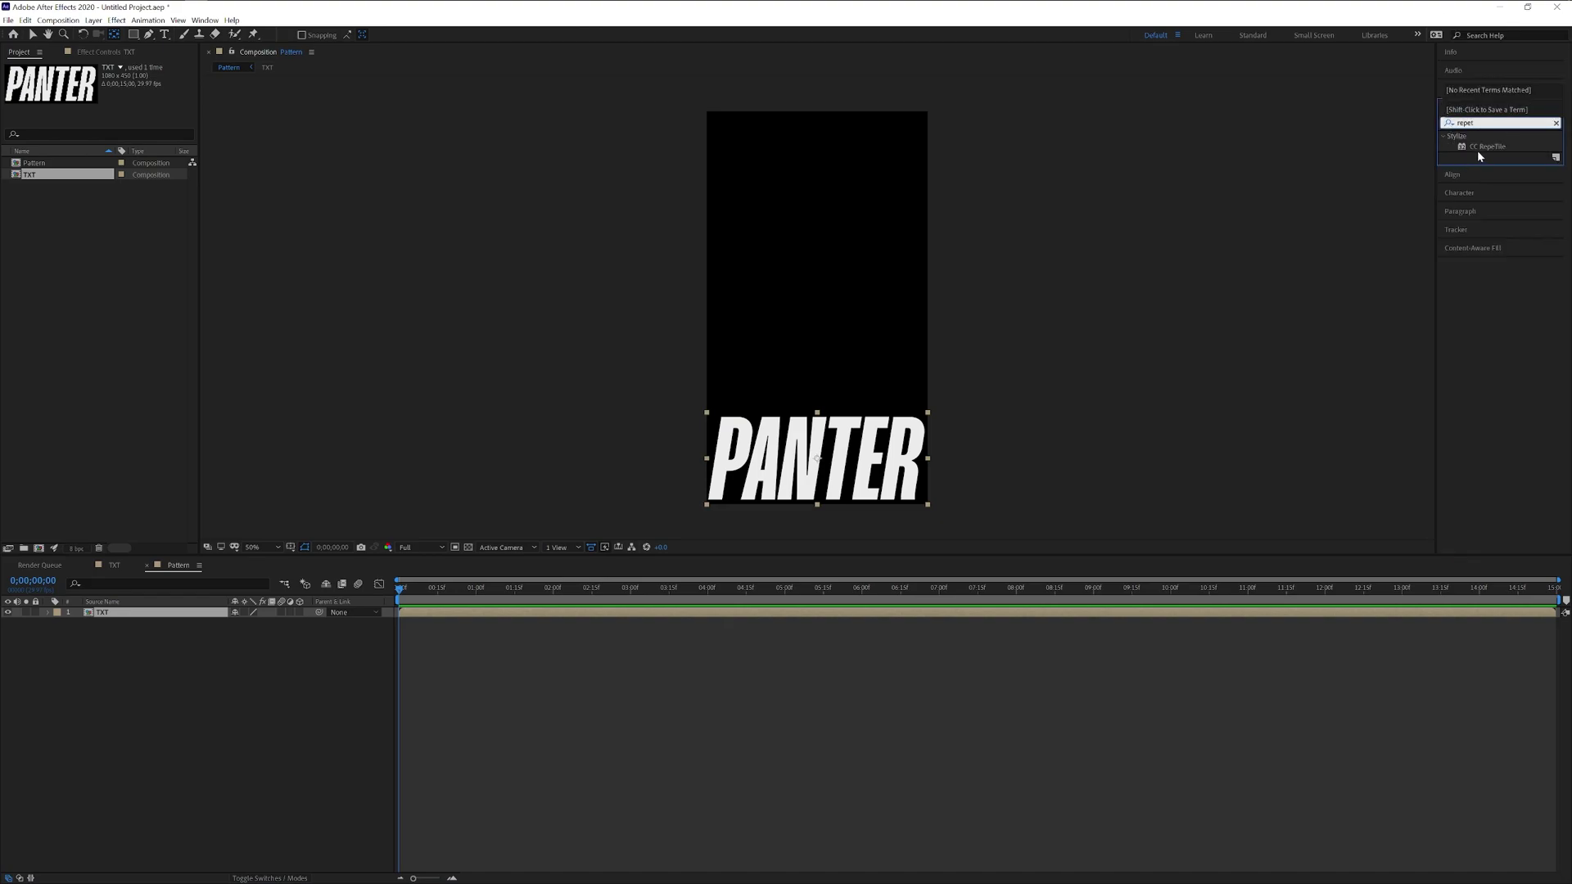
left_click_drag(1484, 147, 846, 472)
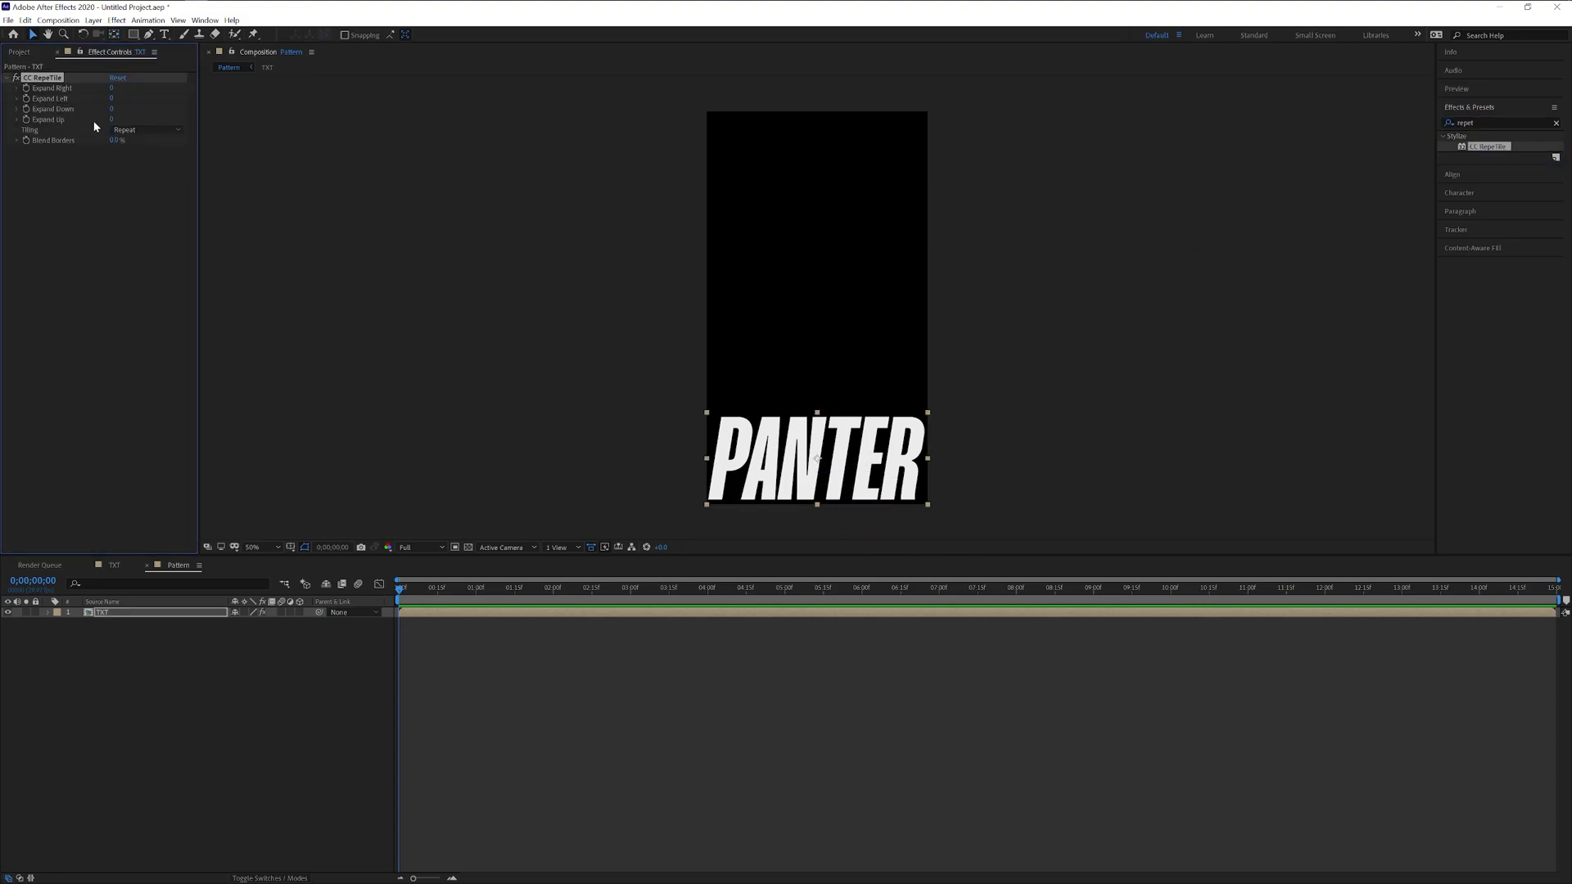
left_click_drag(112, 119, 1258, 128)
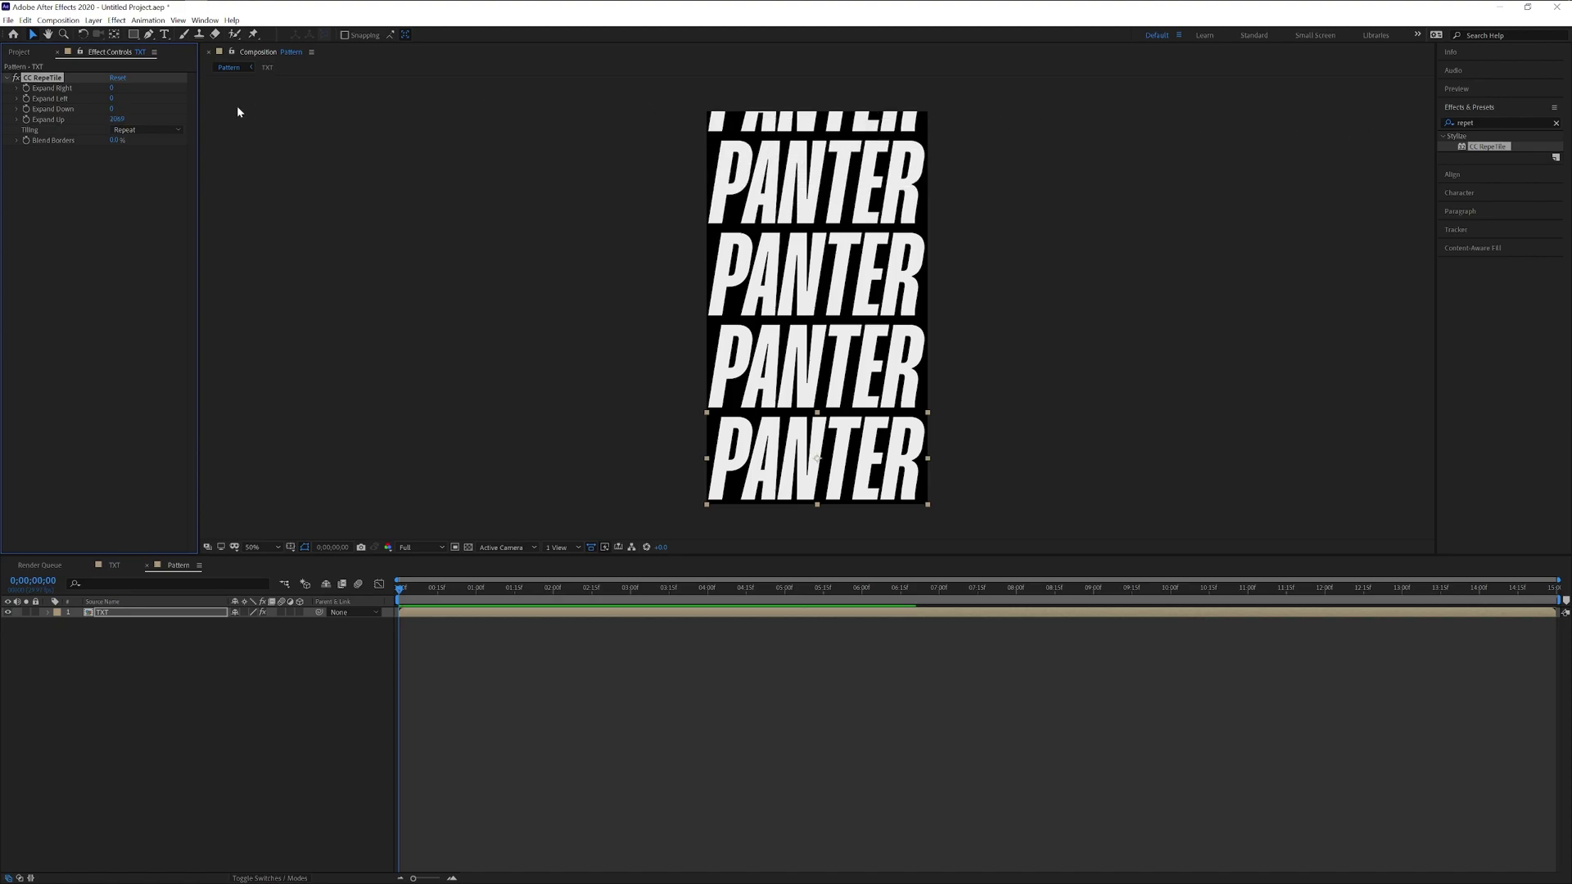
- Keyframe the TXT layer's Position at 0 and 8 seconds, moving it down, with the work area ending at 8 seconds
left_click(109, 614)
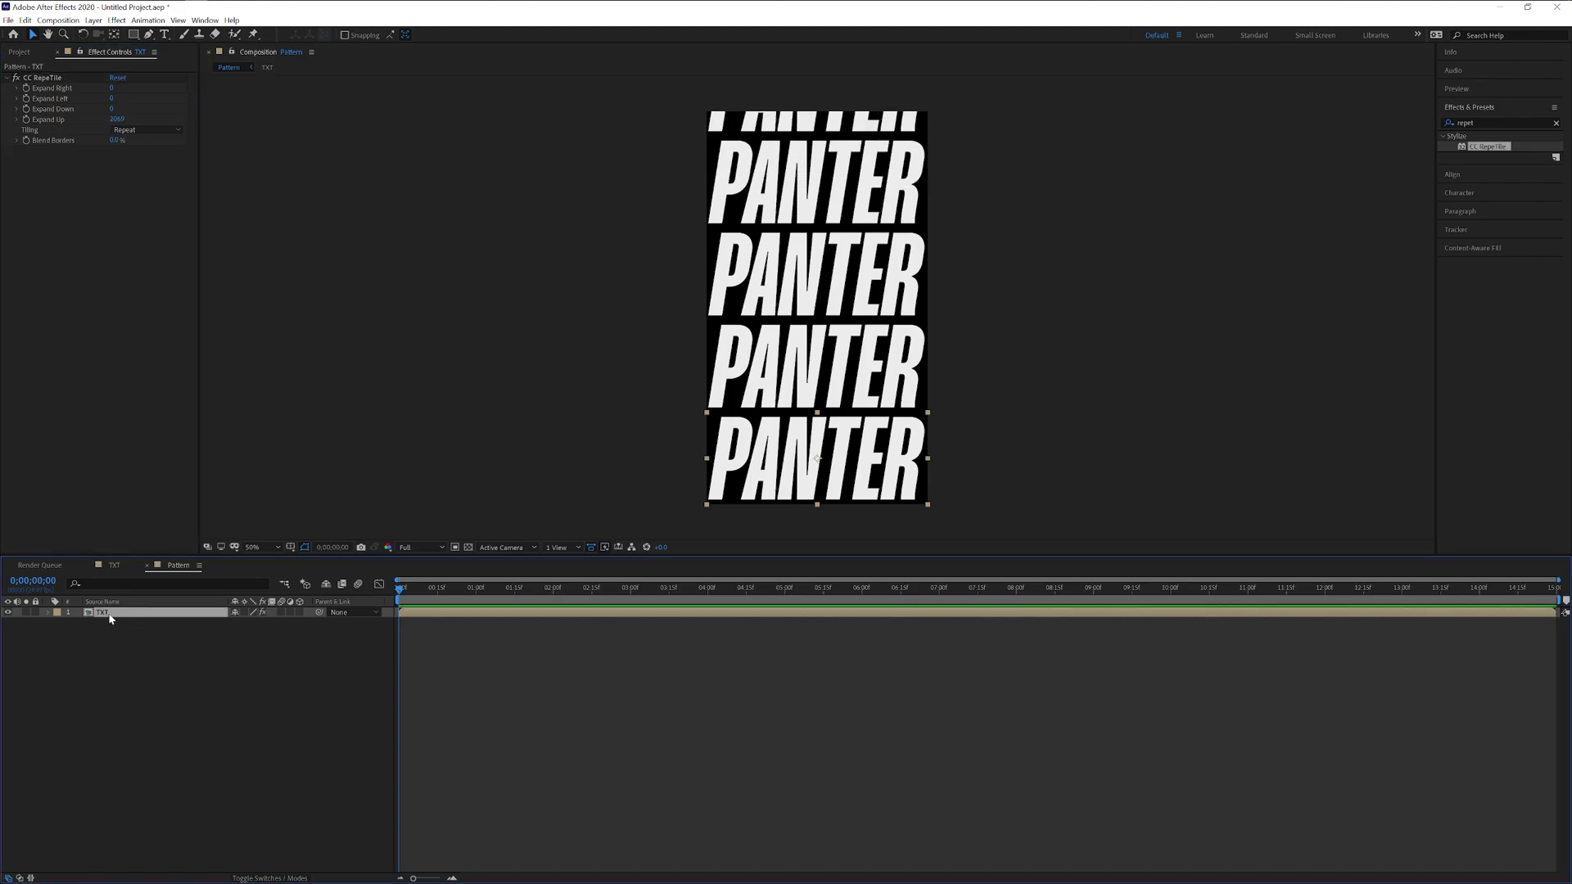
key("p")
left_click(79, 624)
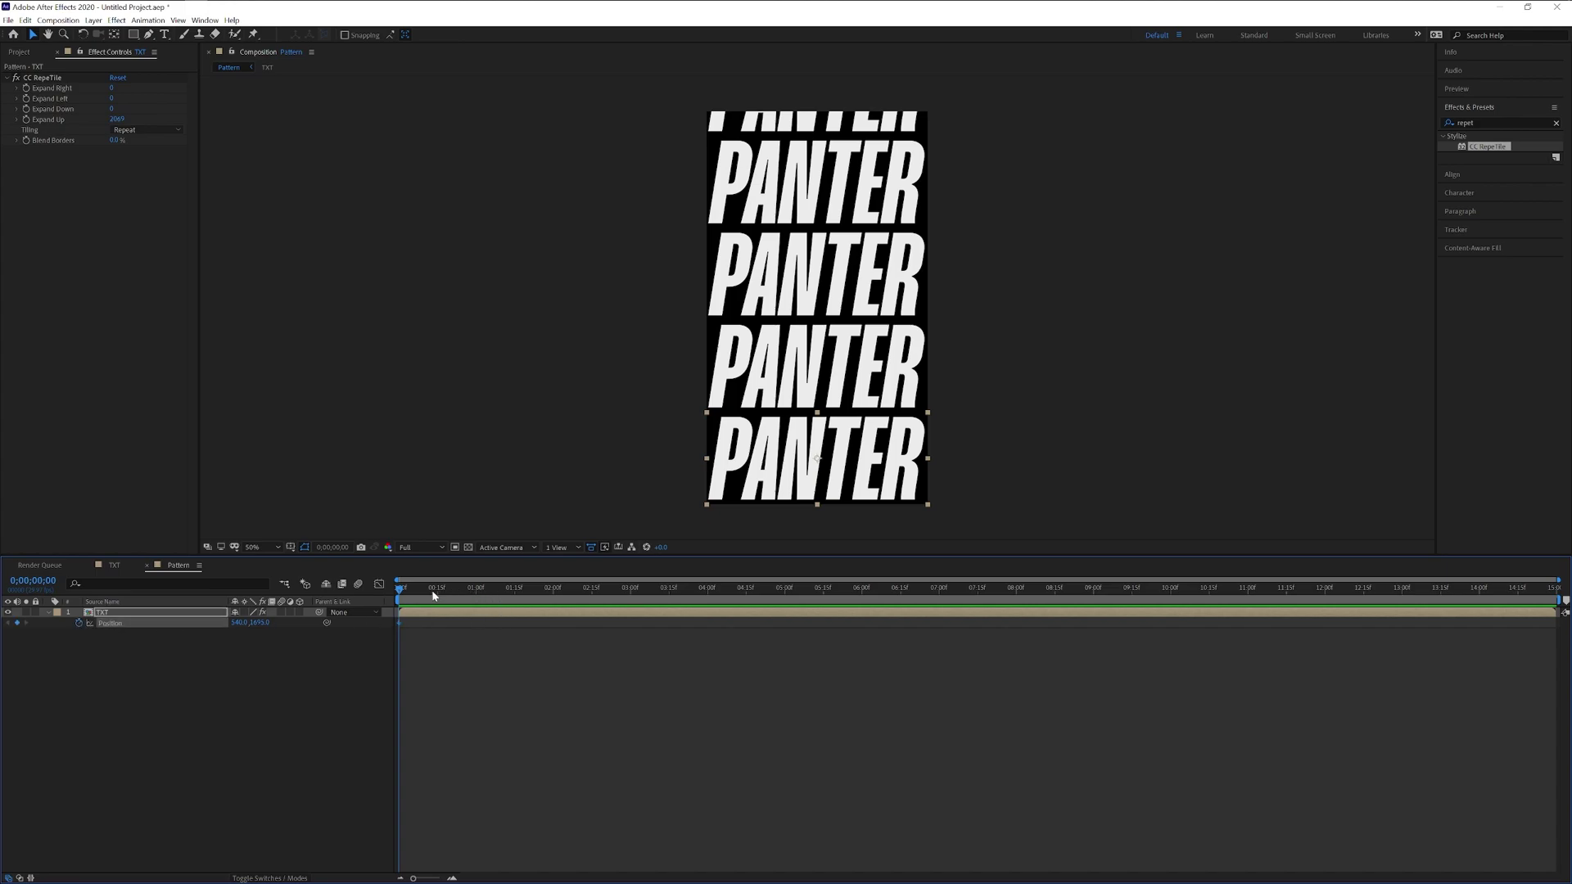
left_click_drag(434, 595, 1017, 600)
left_click_drag(1558, 579, 1021, 619)
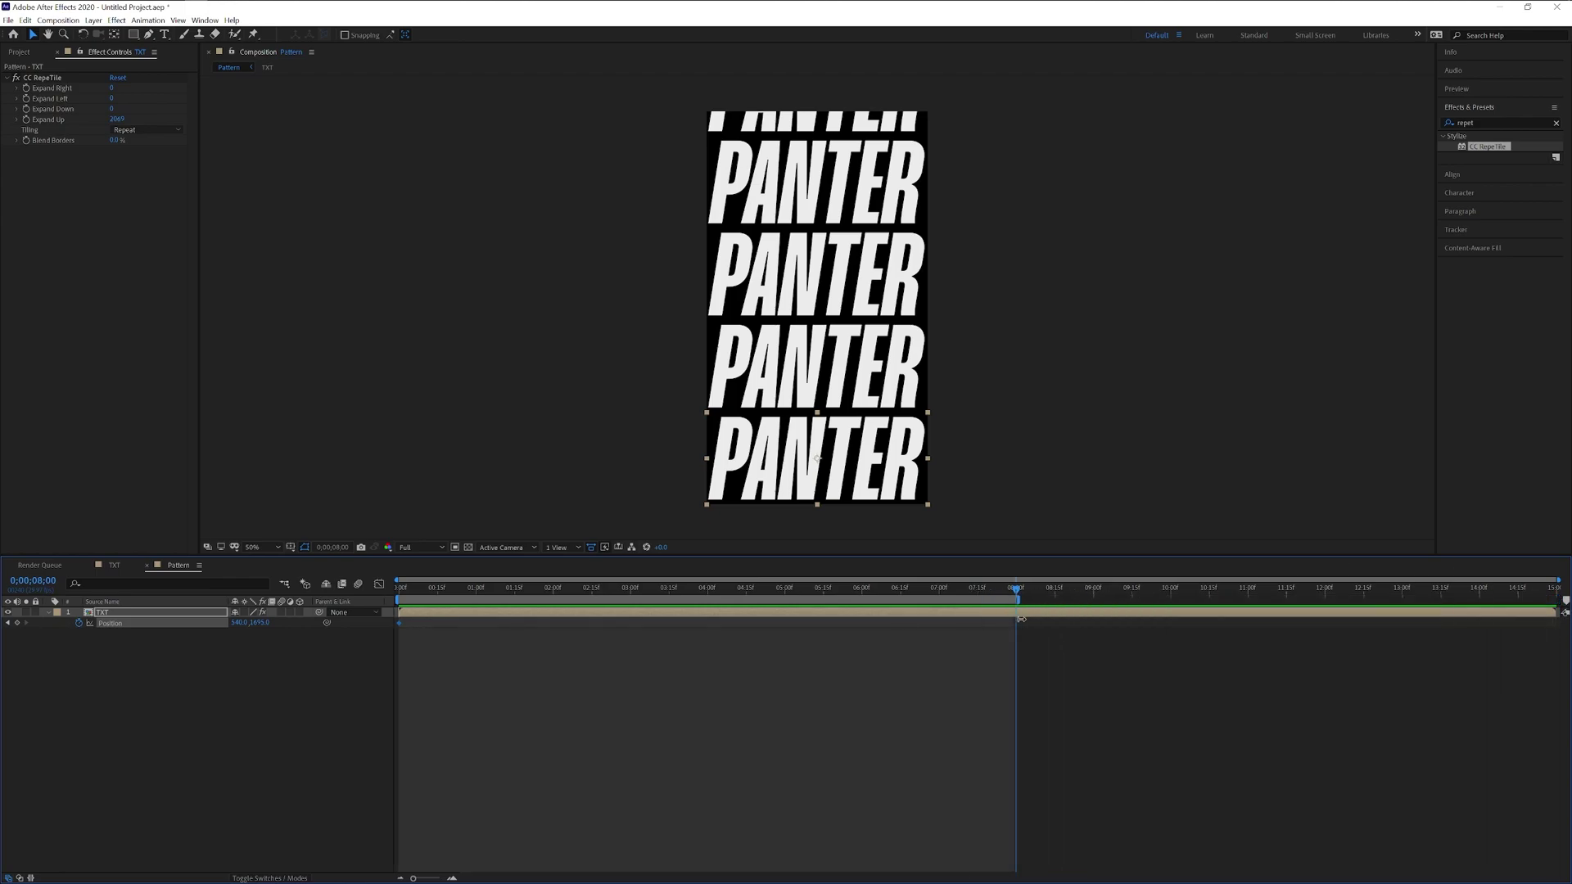
key("comma")
left_click_drag(854, 385, 839, 519)
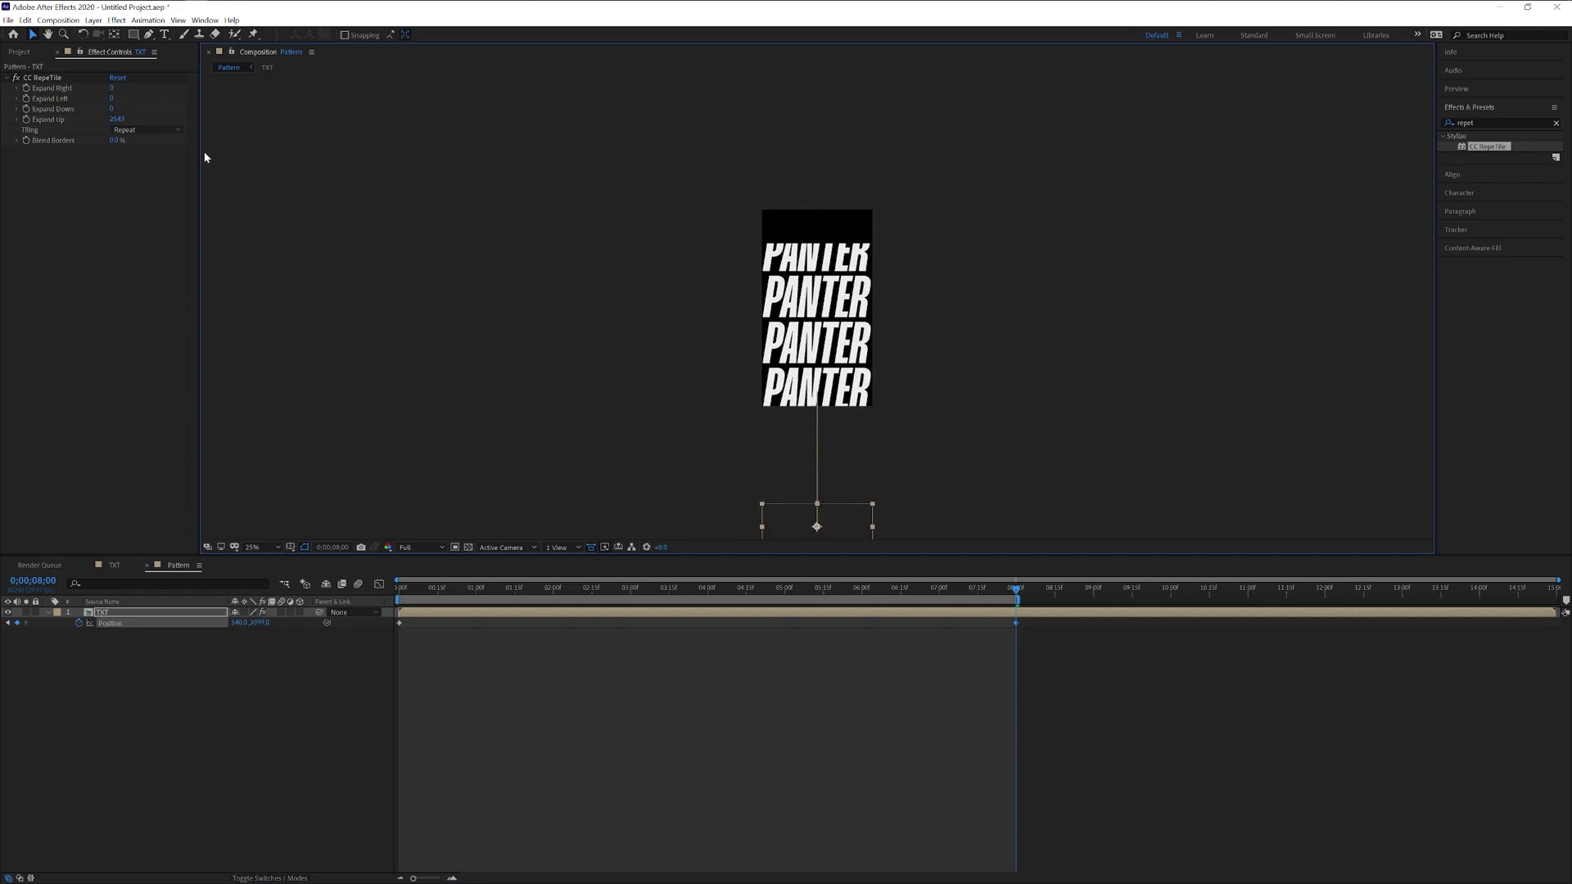
- Extend the repeated tiles upward to 2889 and preview the scroll from the start
left_click_drag(116, 119, 343, 135)
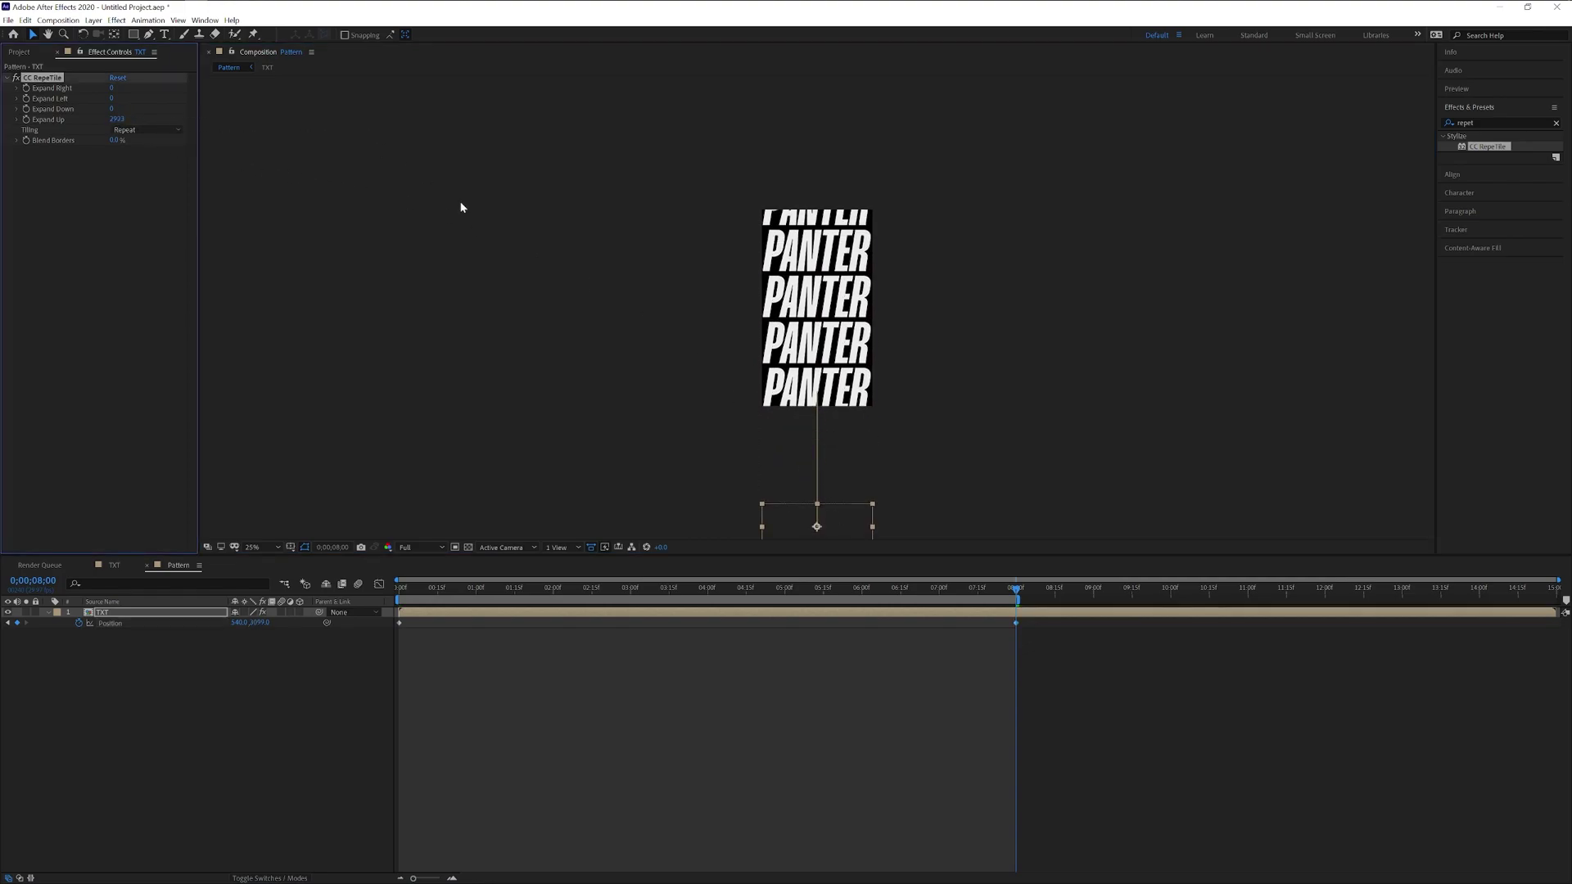
left_click_drag(502, 588, 399, 587)
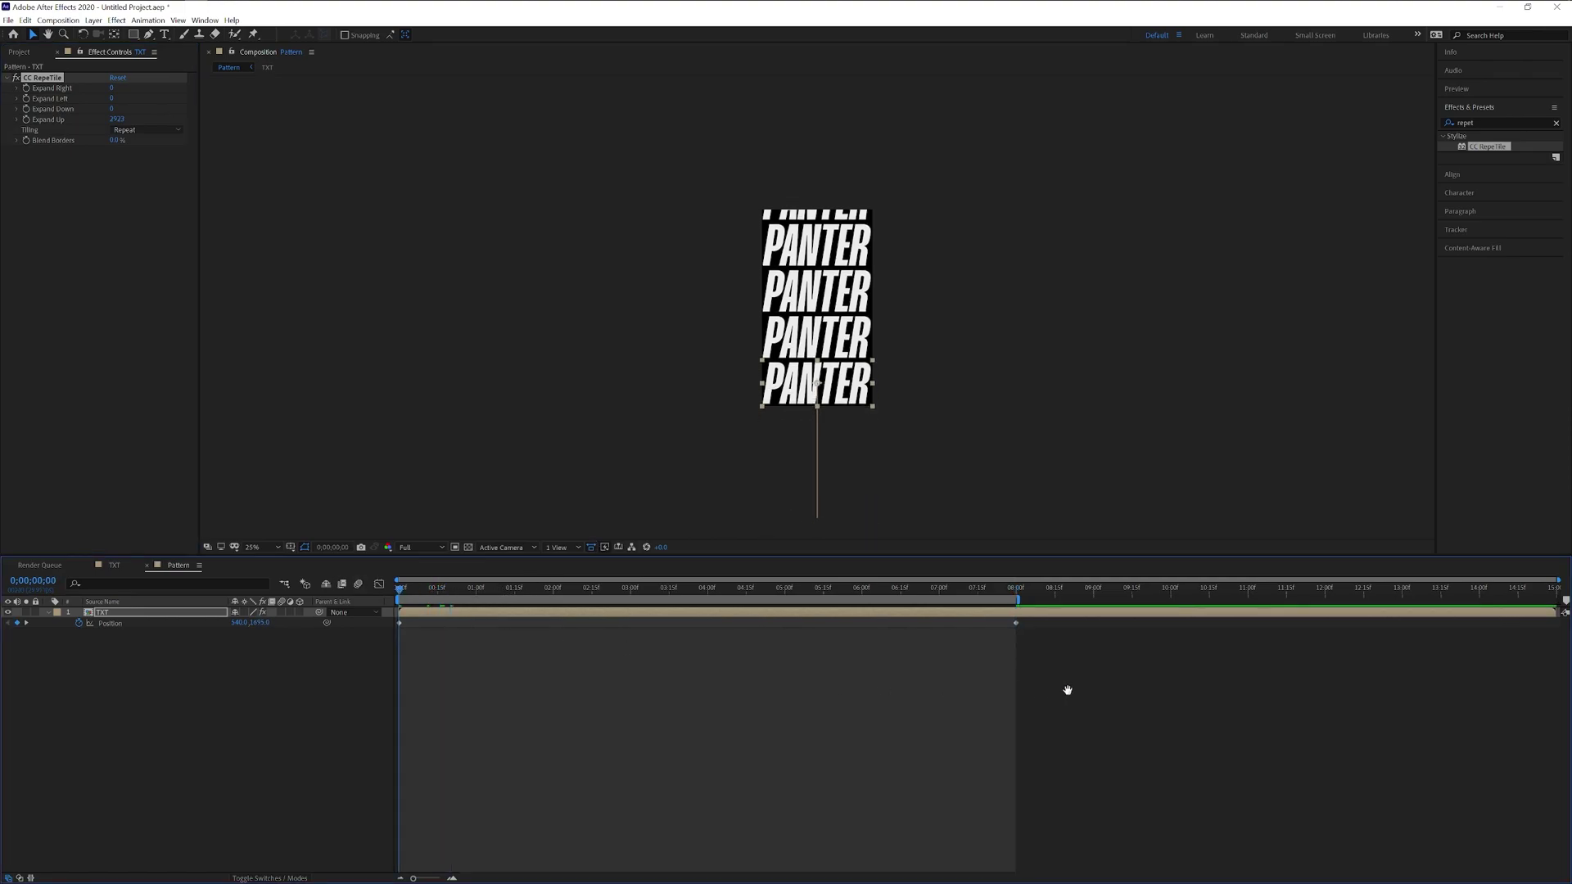
key("space")
left_click(18, 52)
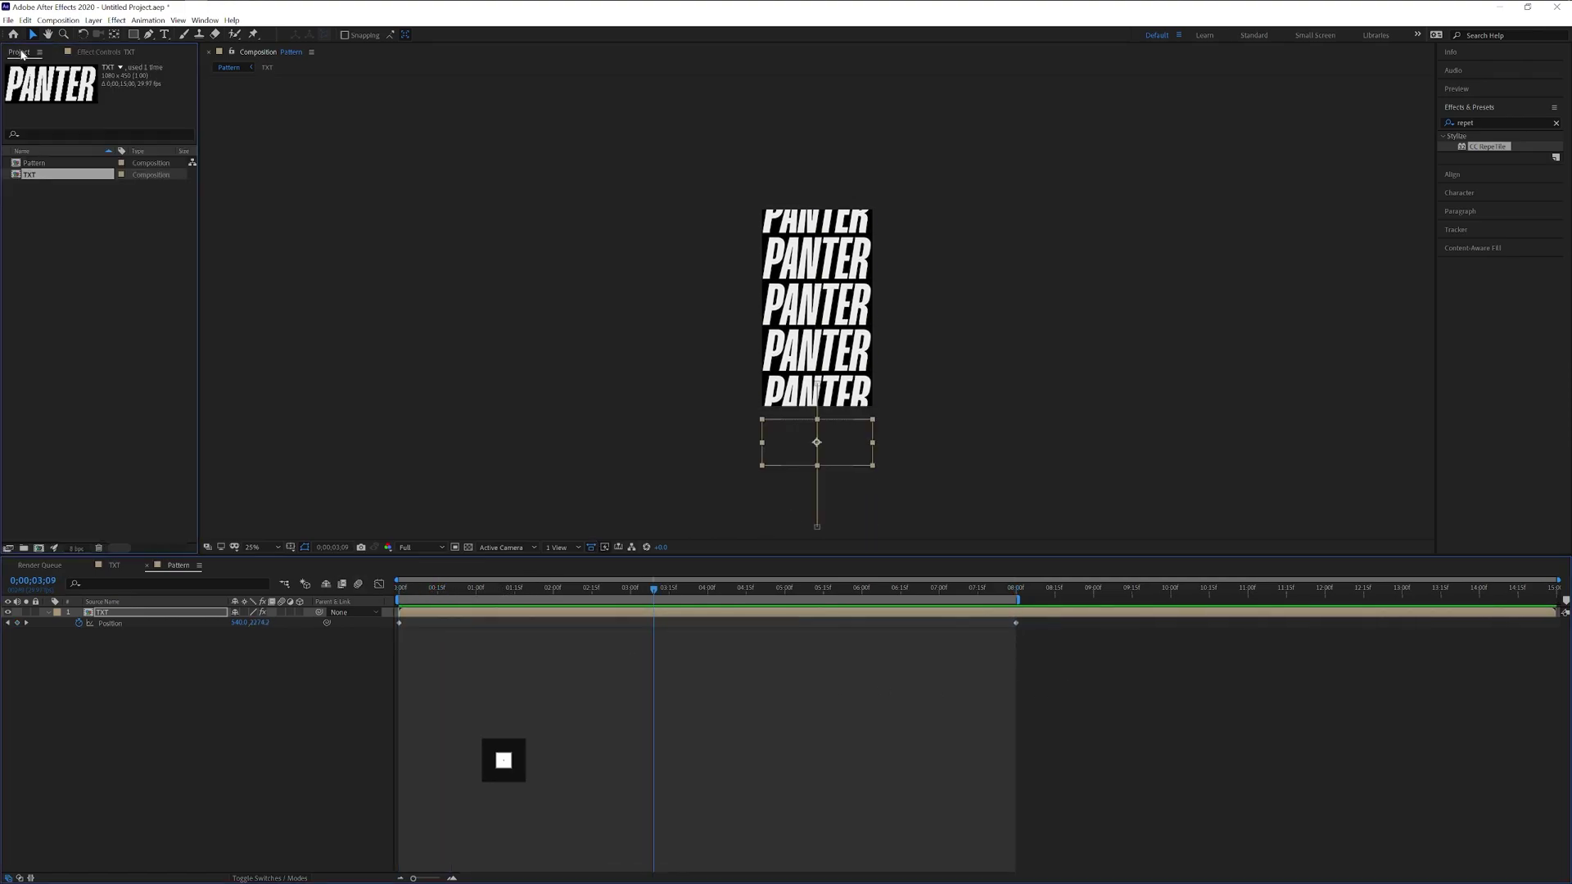
- Create a composition named Displacement and place the Pattern comp in it
right_click(100, 283)
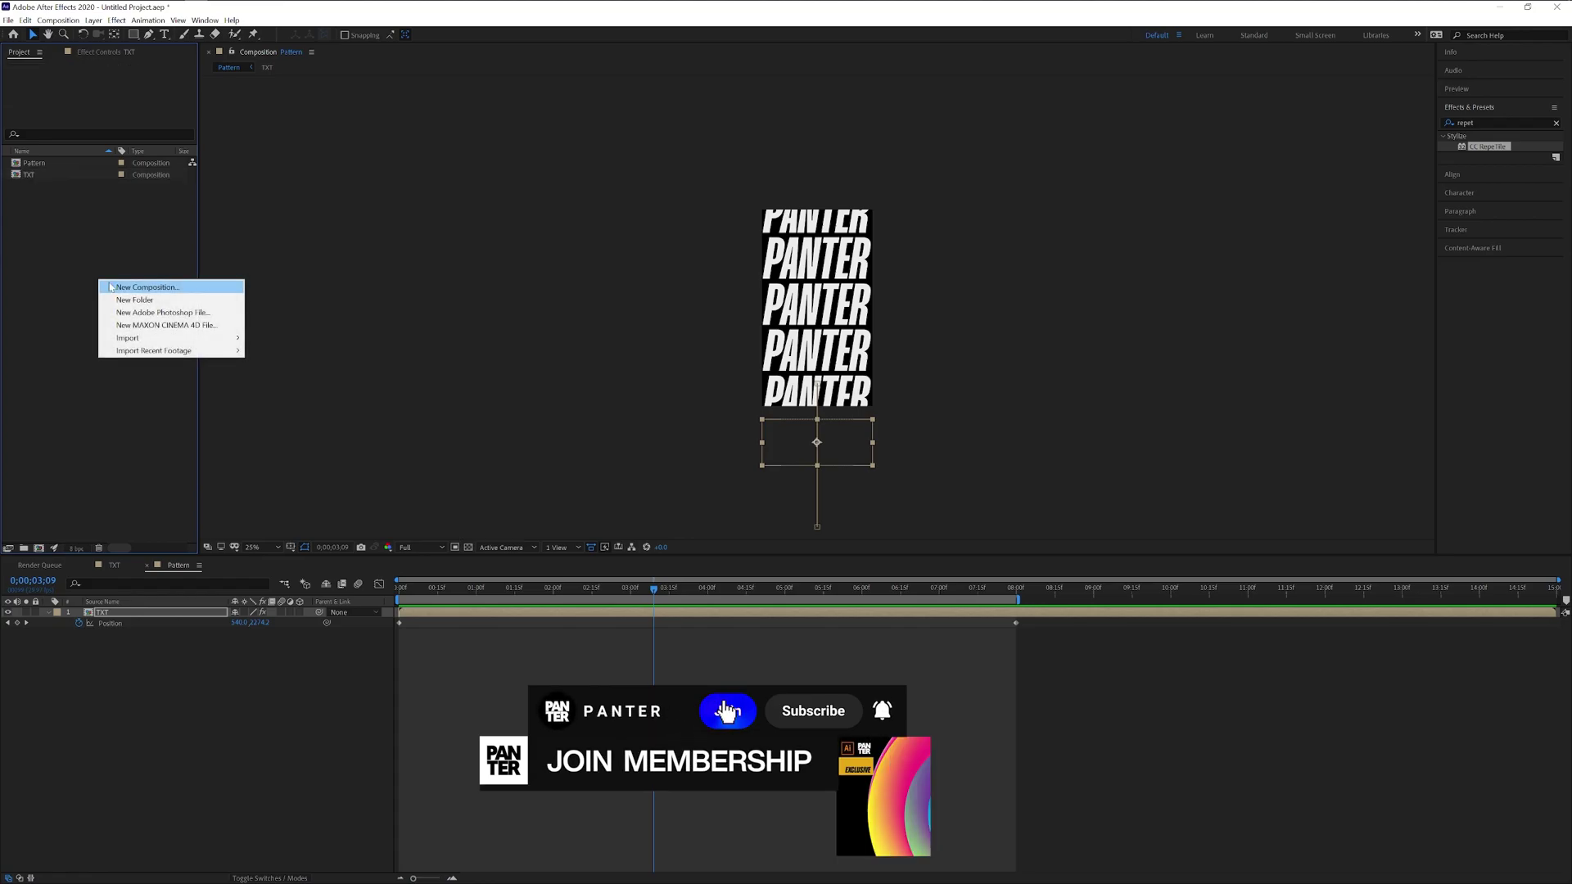
left_click(110, 287)
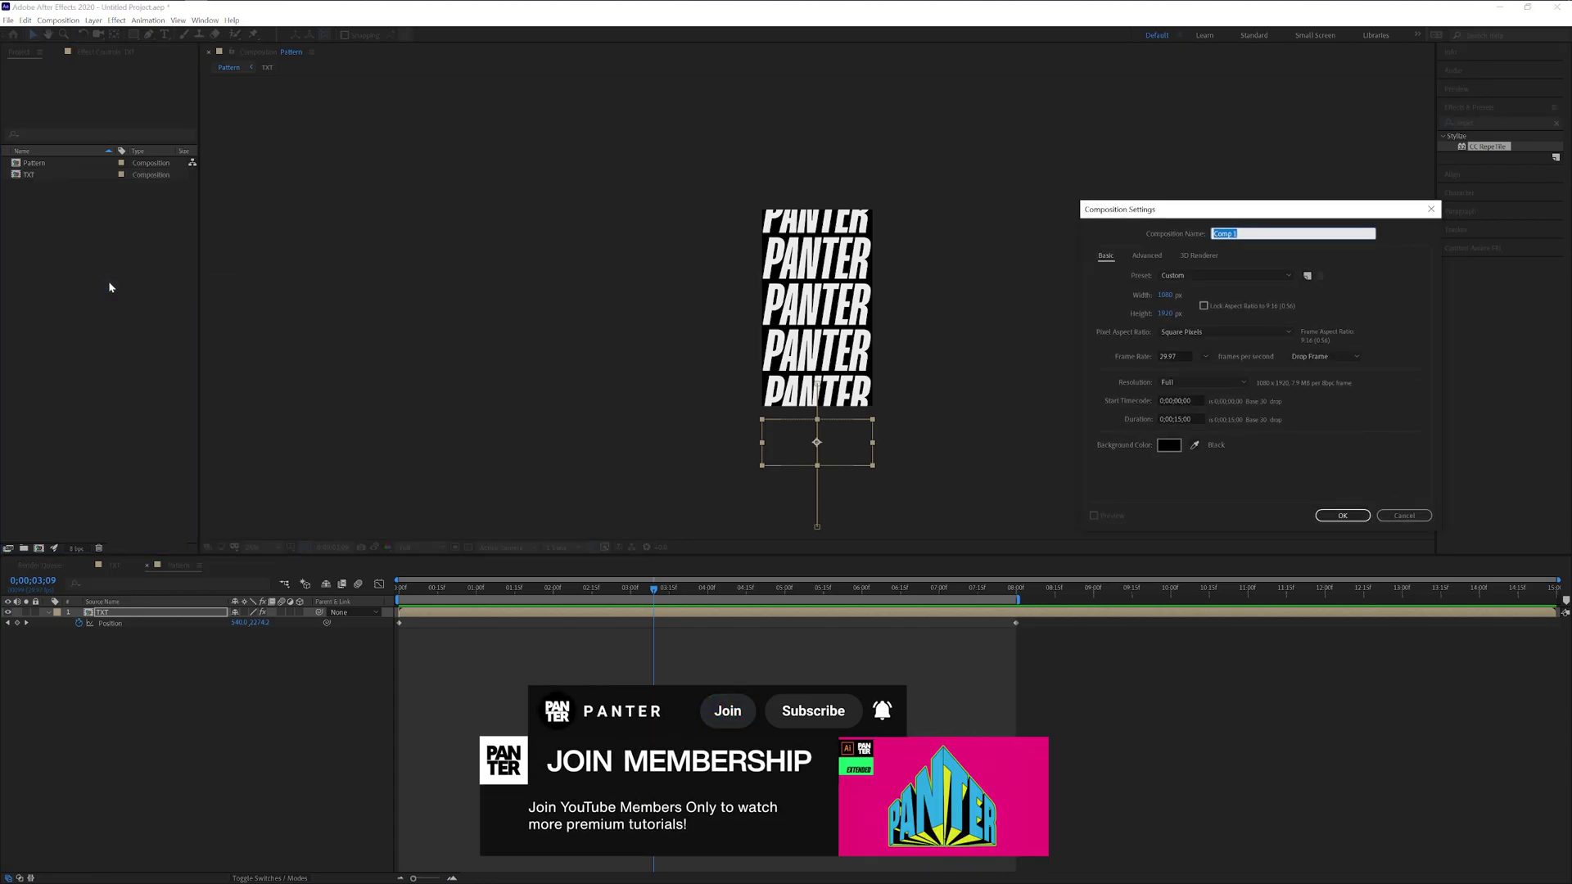
type("Displacement")
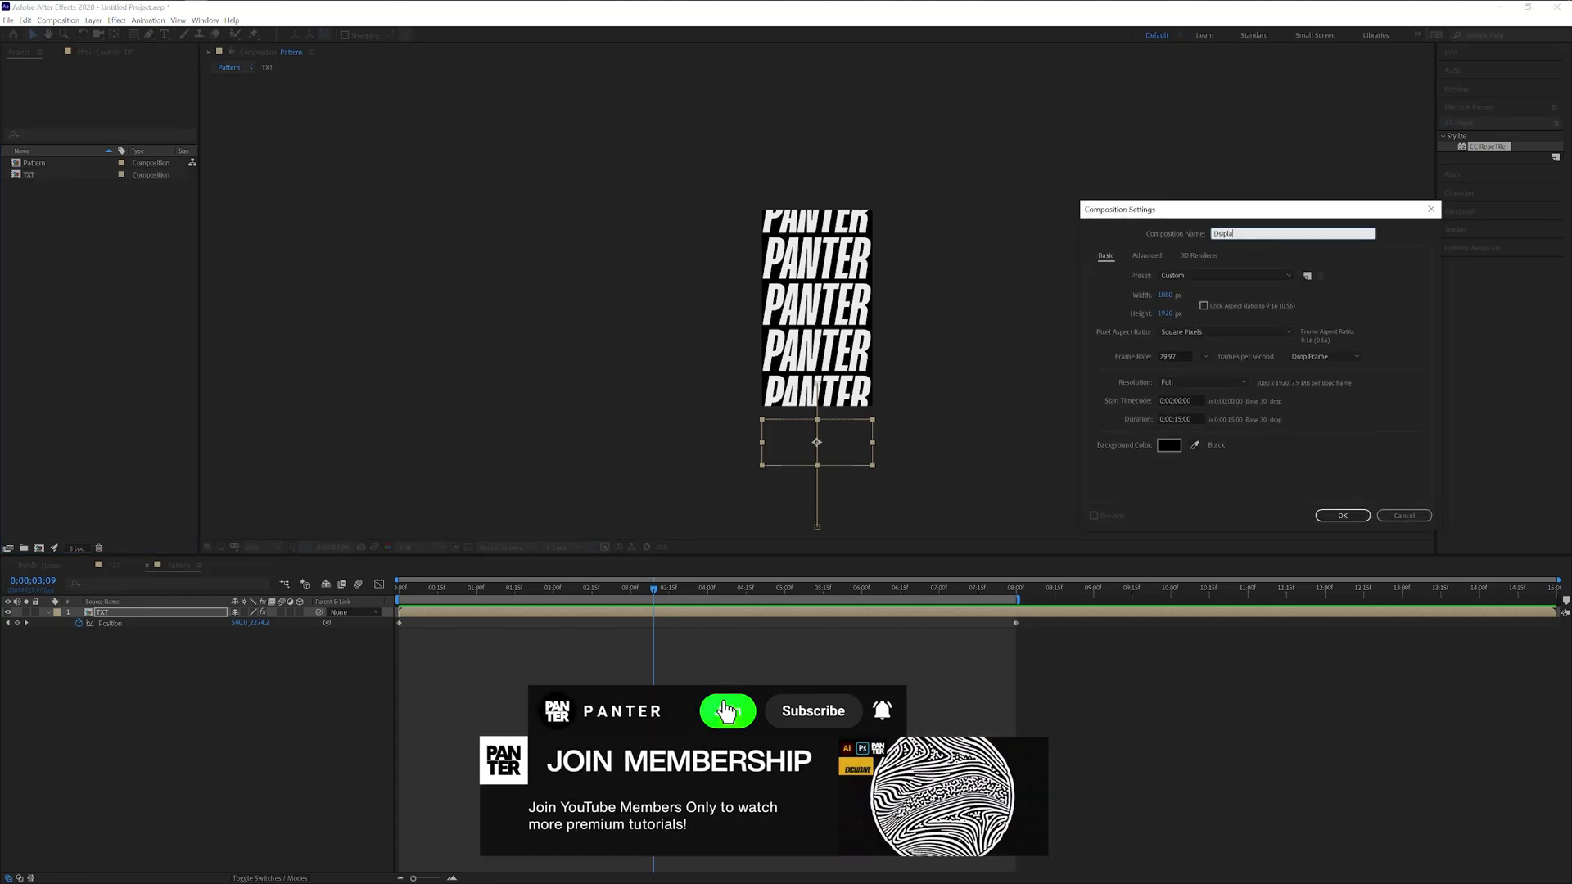
left_click(1343, 515)
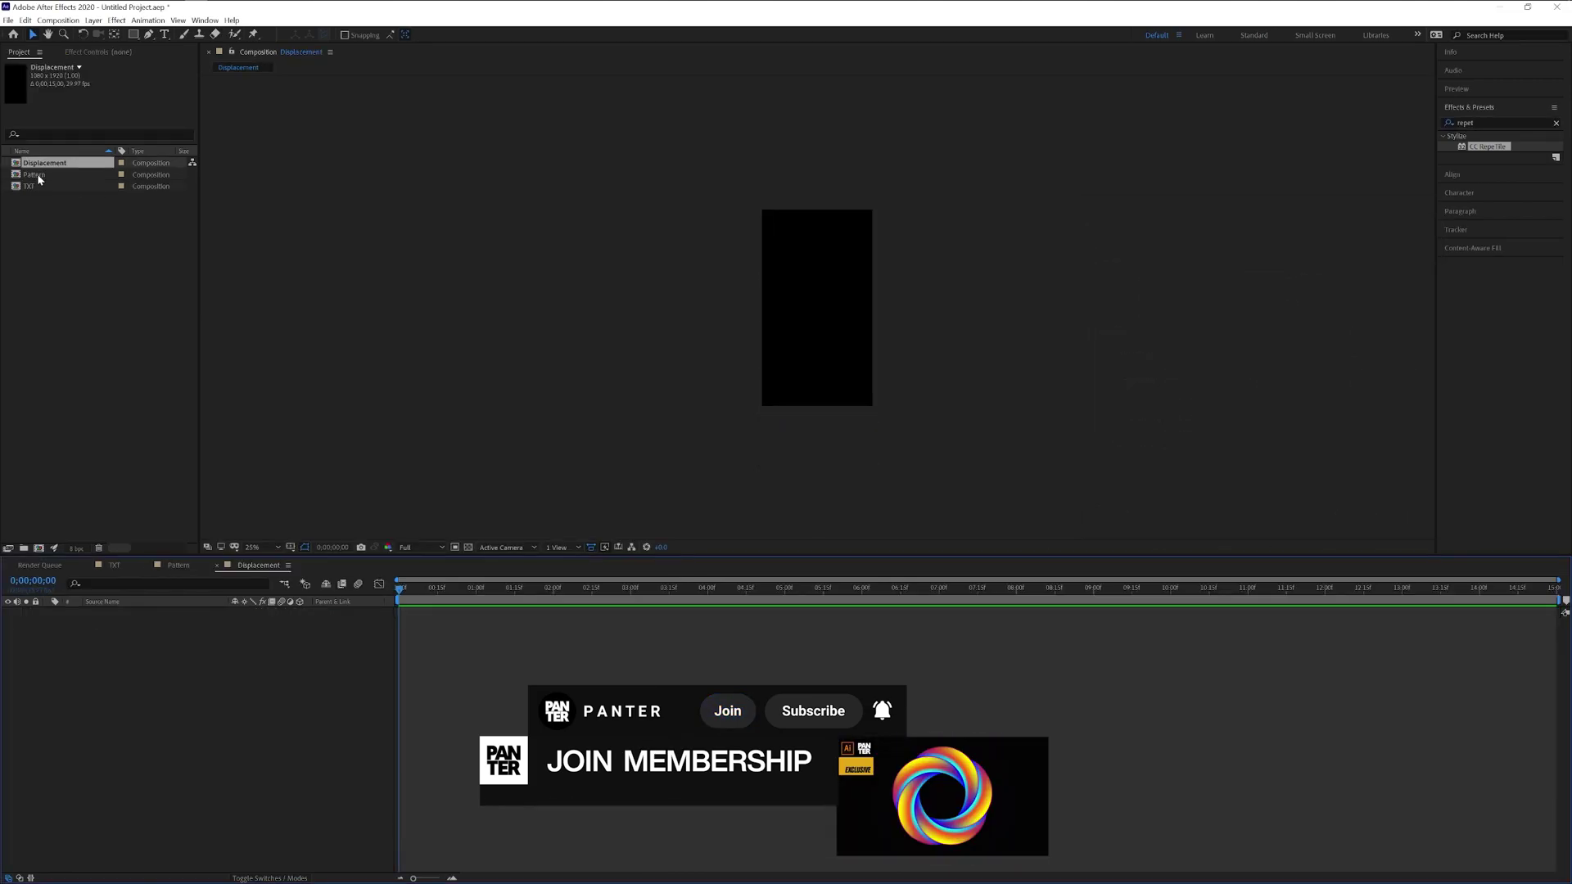
left_click_drag(34, 174, 204, 702)
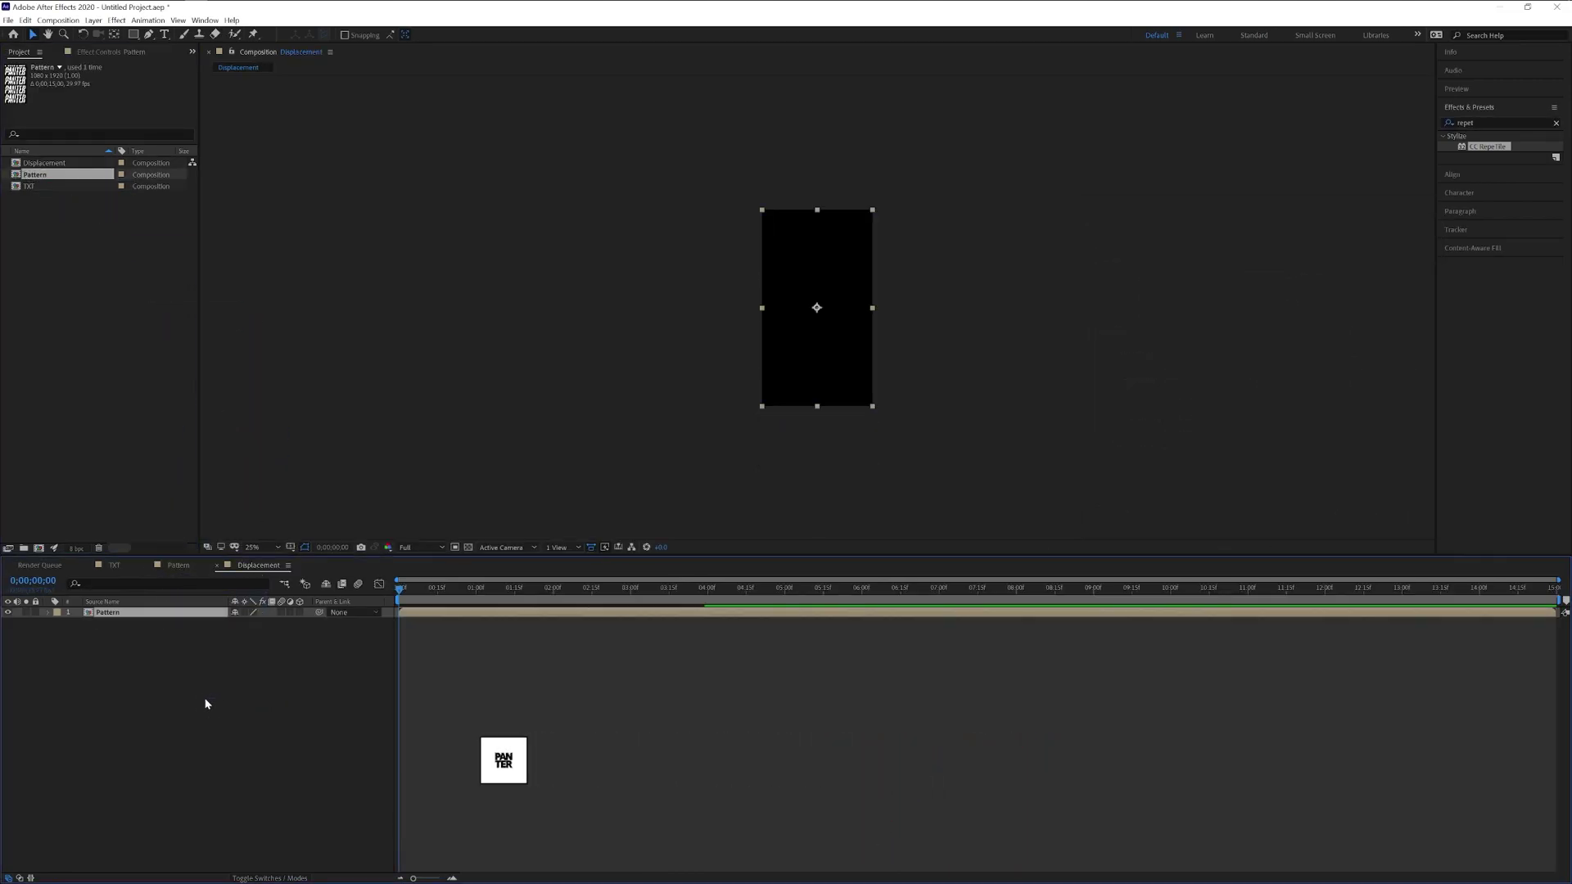
key("period")
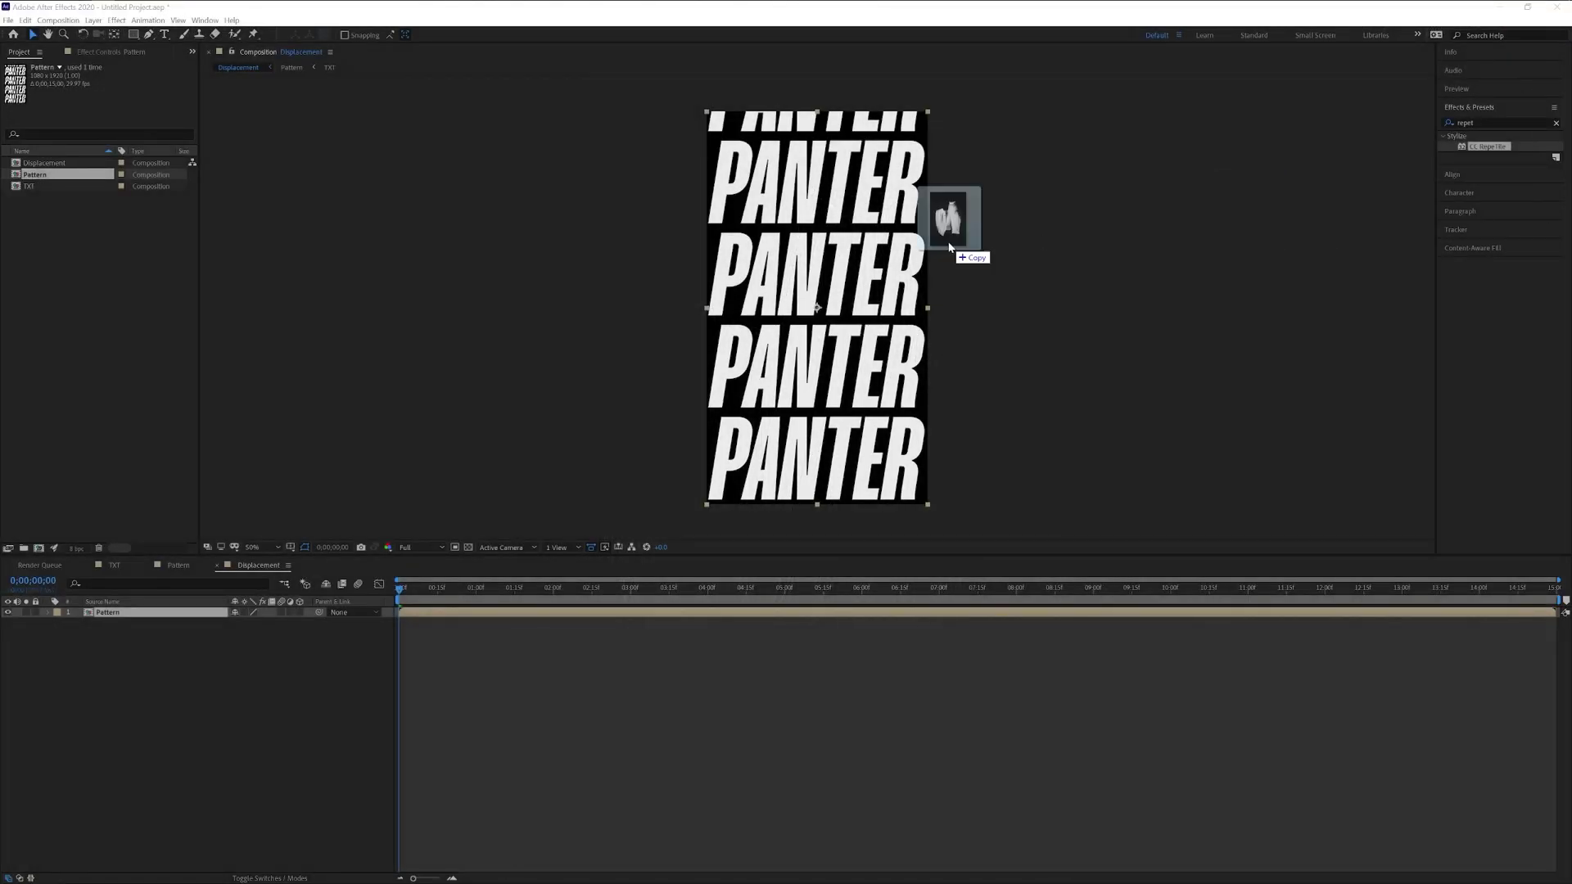
- Import the texture photo, add it below Pattern at 37% scale, and hide it
left_click_drag(949, 248, 147, 295)
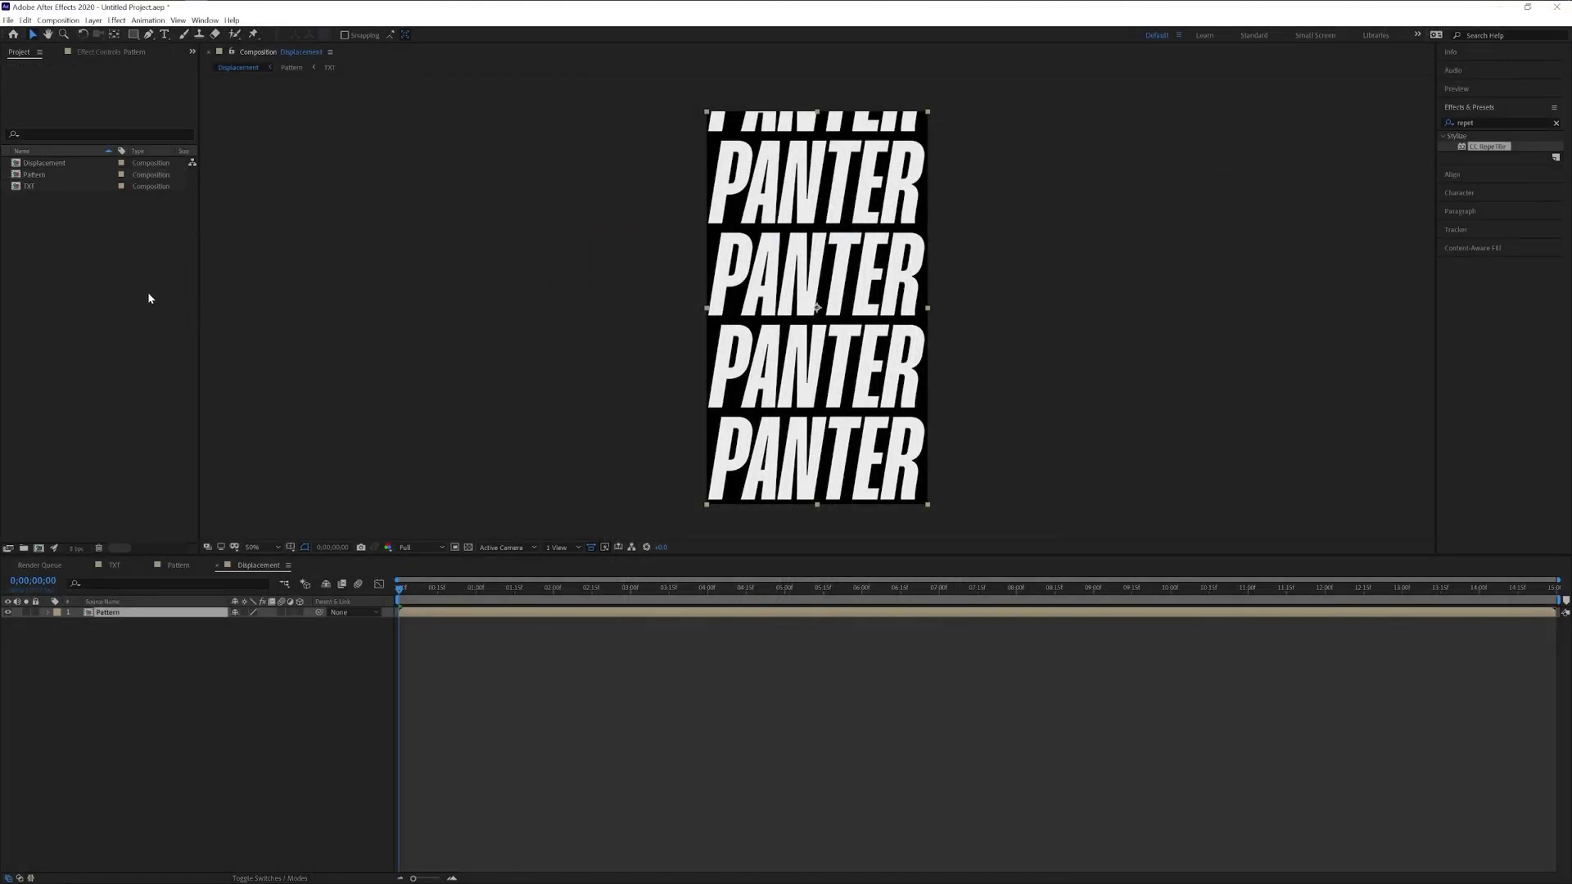
left_click_drag(67, 174, 179, 734)
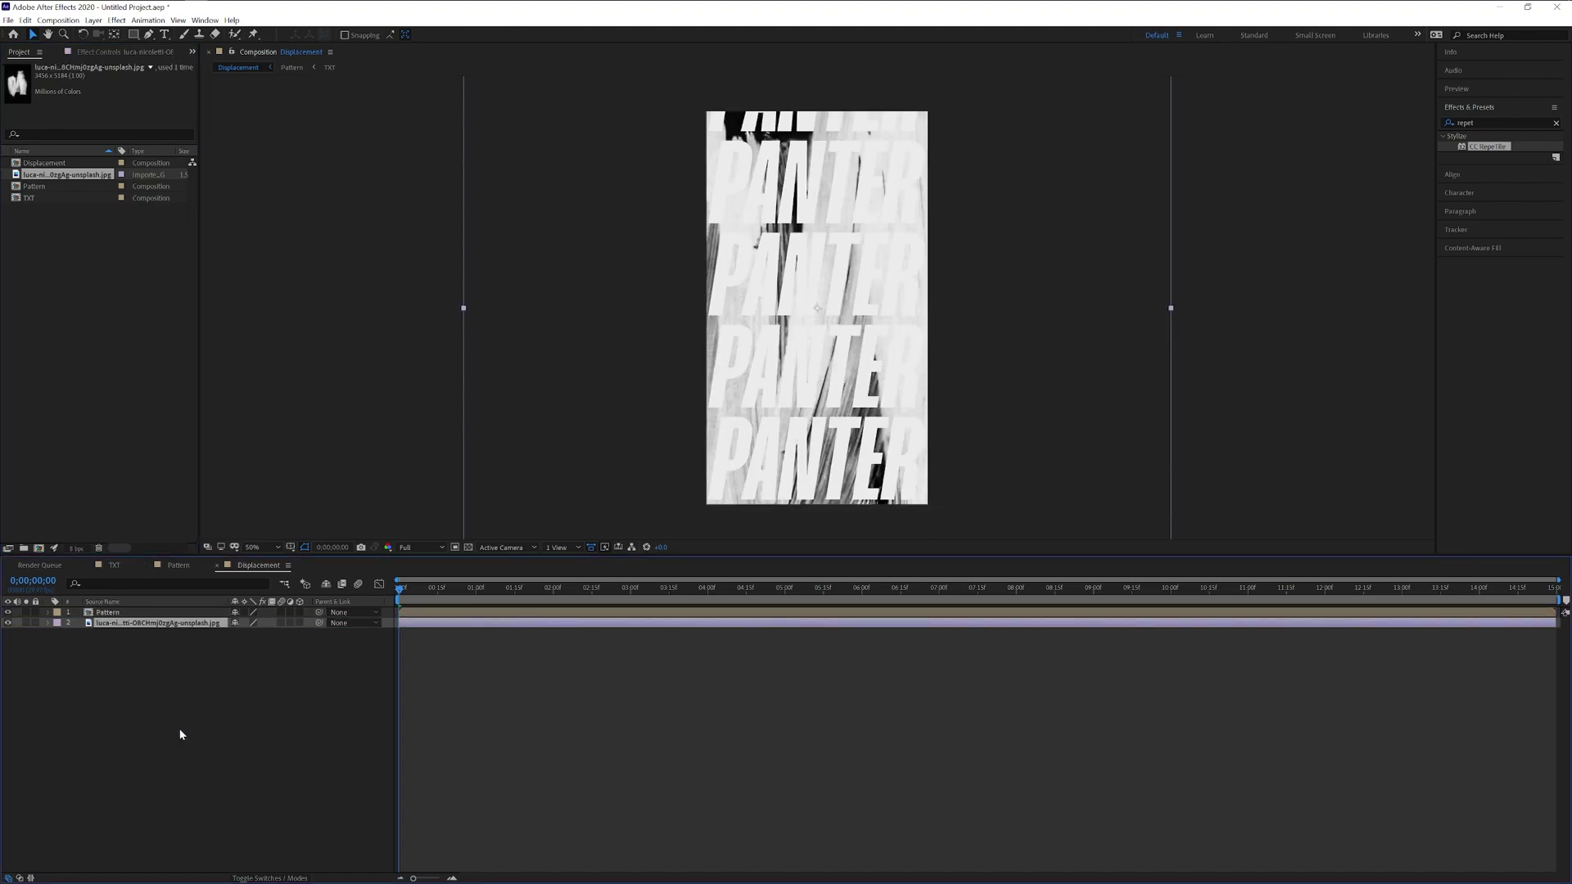
key("s")
left_click_drag(245, 633, 207, 636)
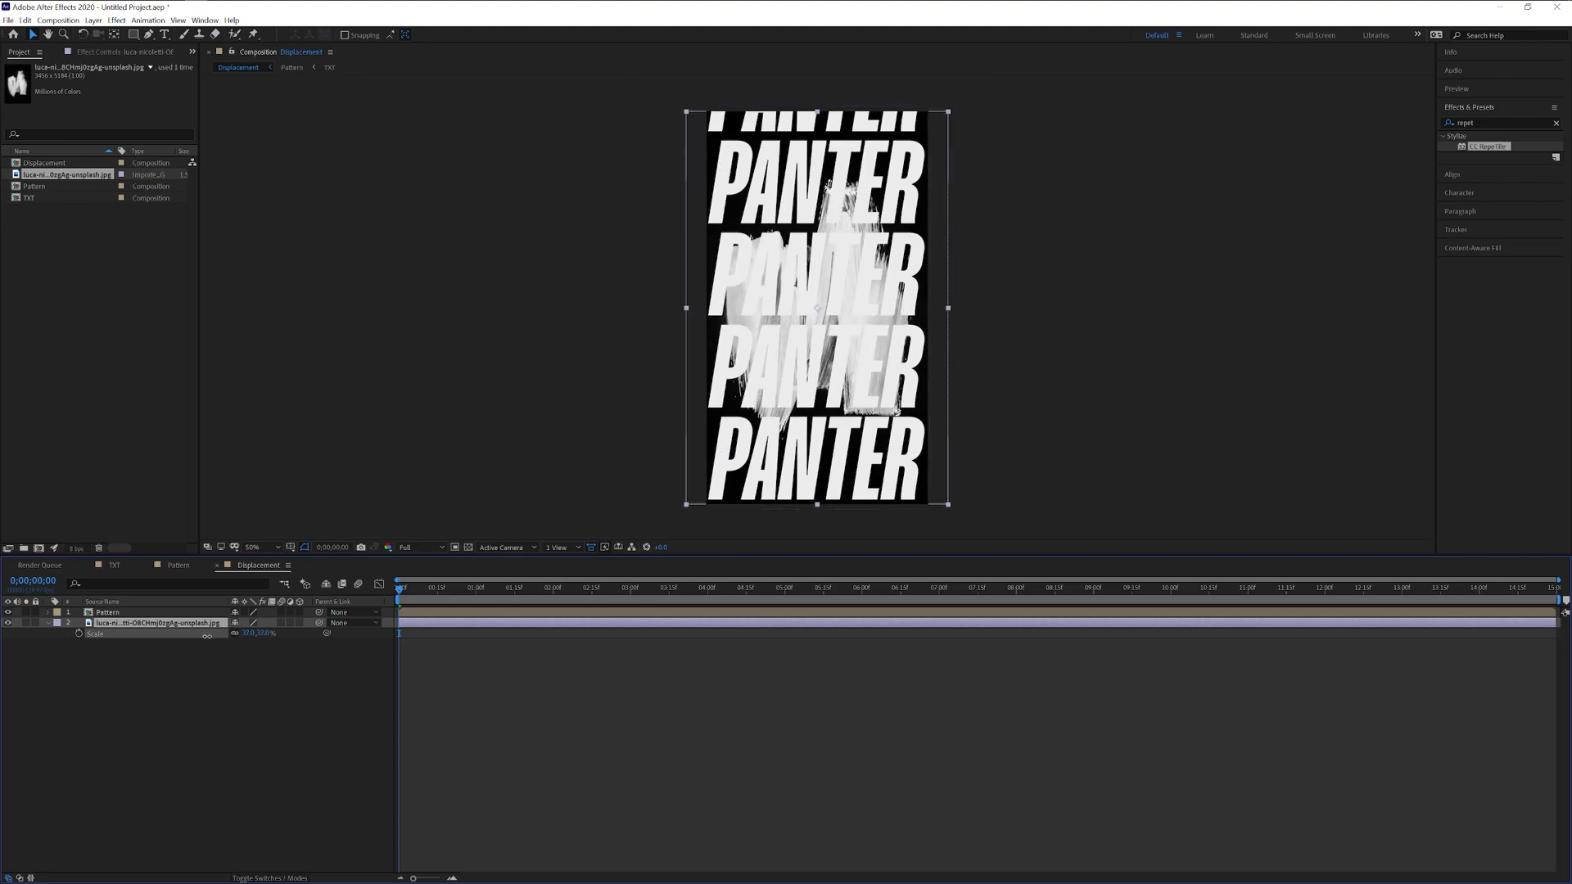
left_click(7, 623)
left_click(108, 613)
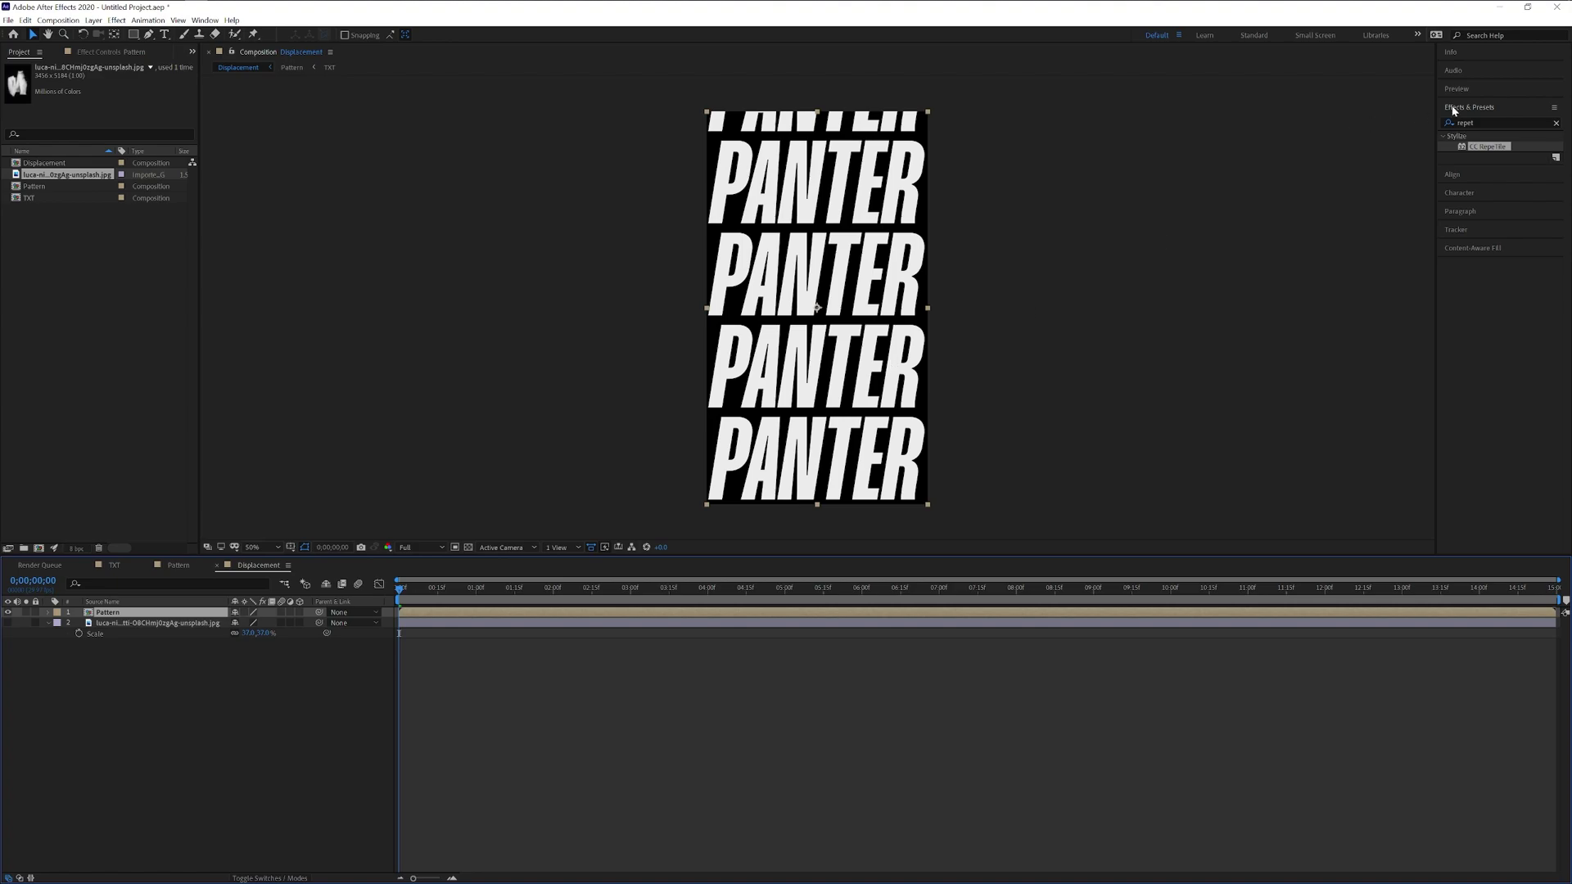
- Add Displacement Map to Pattern using the texture photo as map layer, with horizontal displacement 33
left_click(1556, 124)
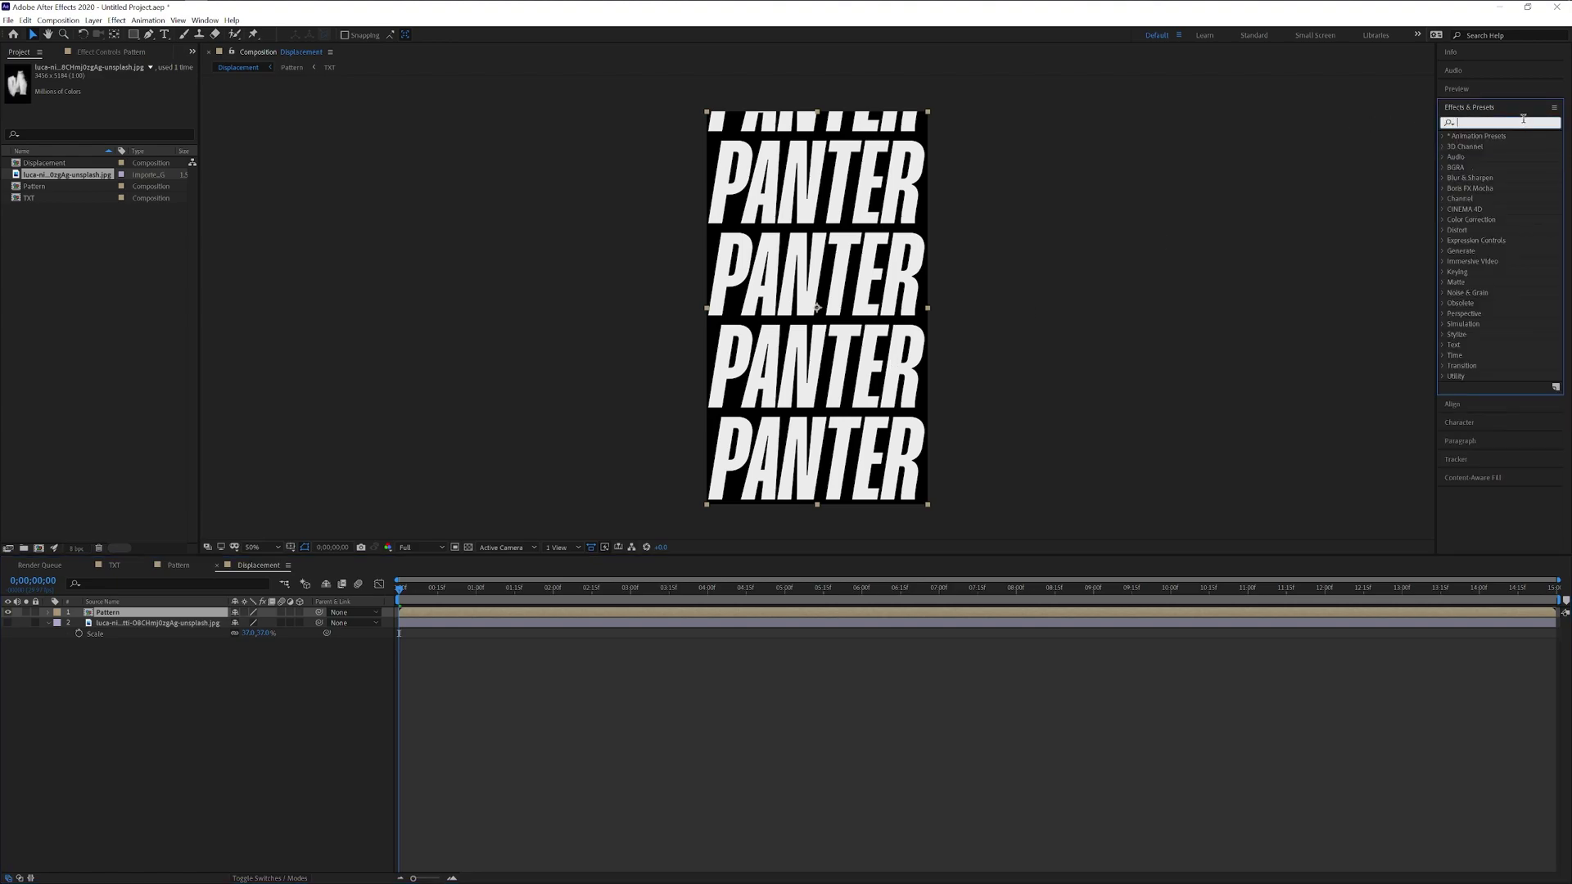
type("displaceme")
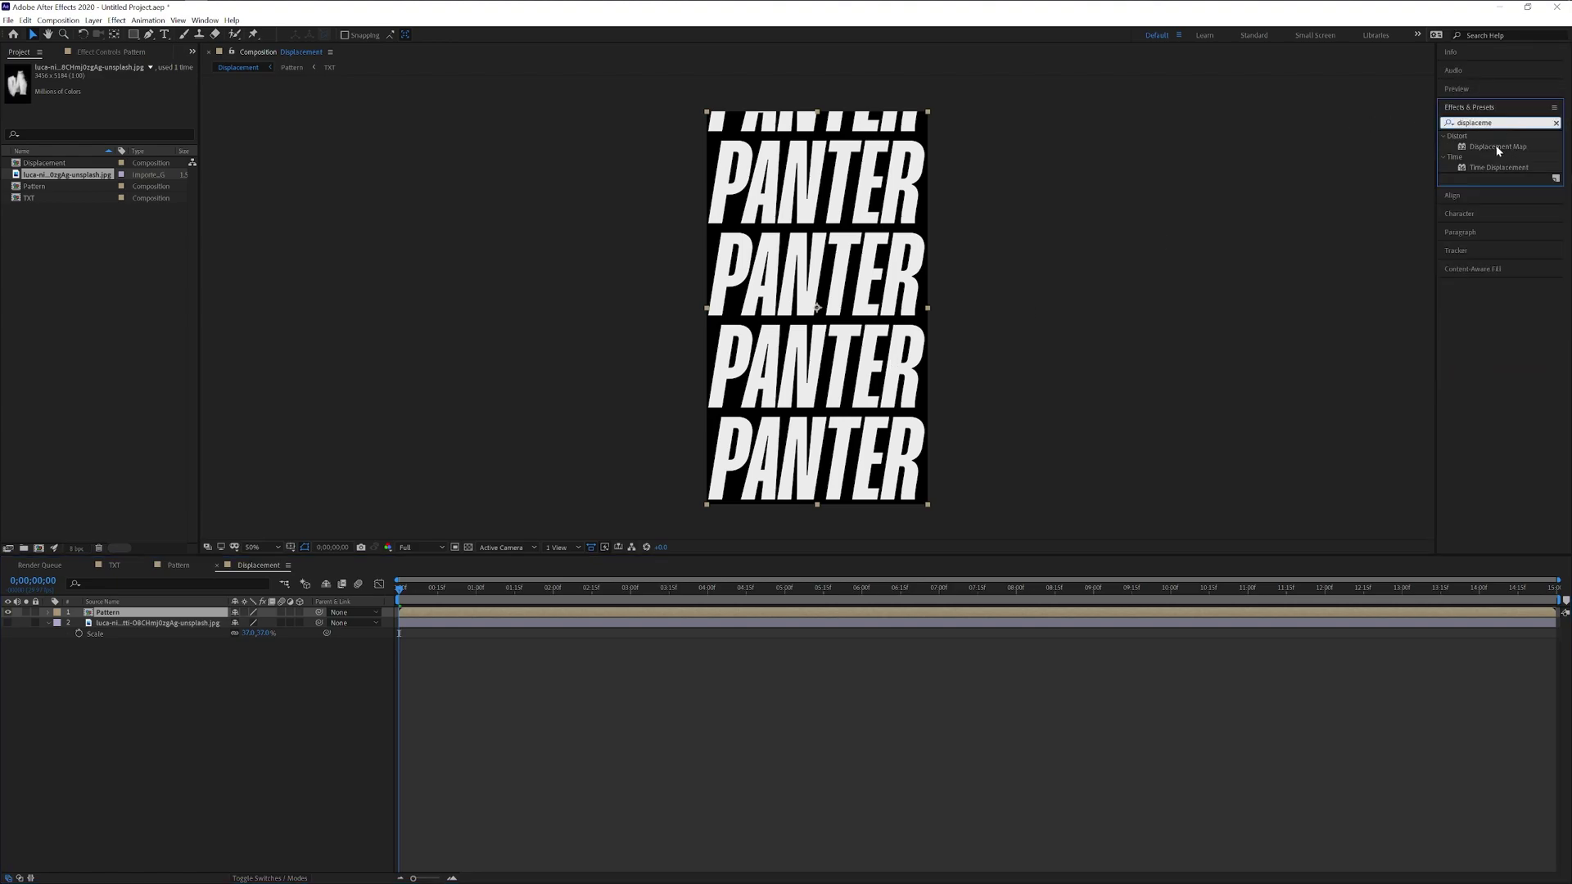
left_click_drag(1497, 146, 114, 621)
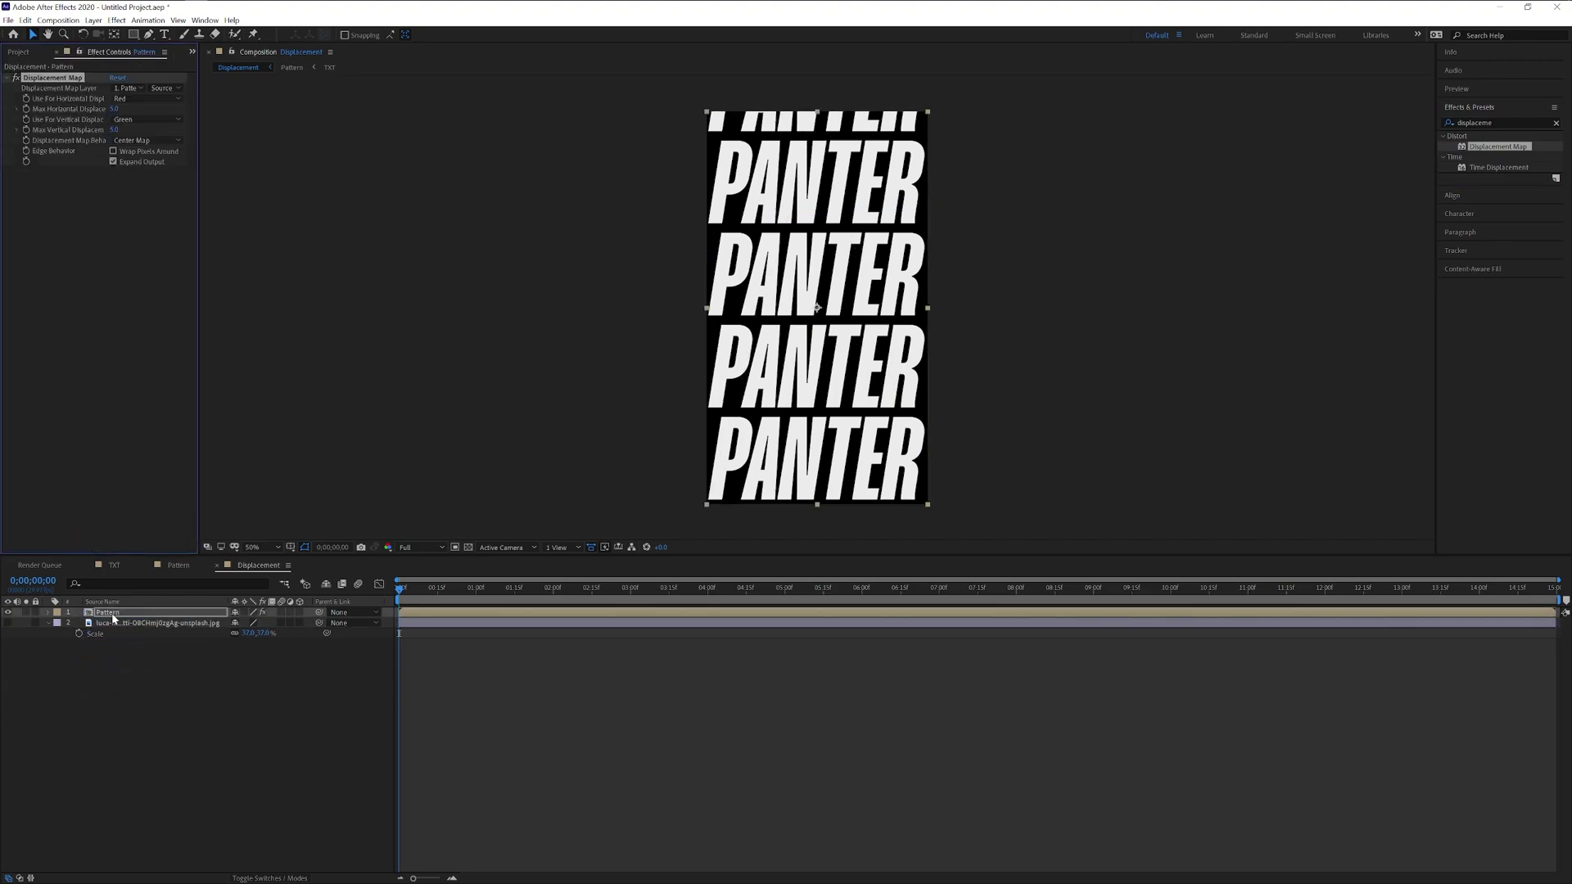
left_click(128, 89)
left_click(156, 130)
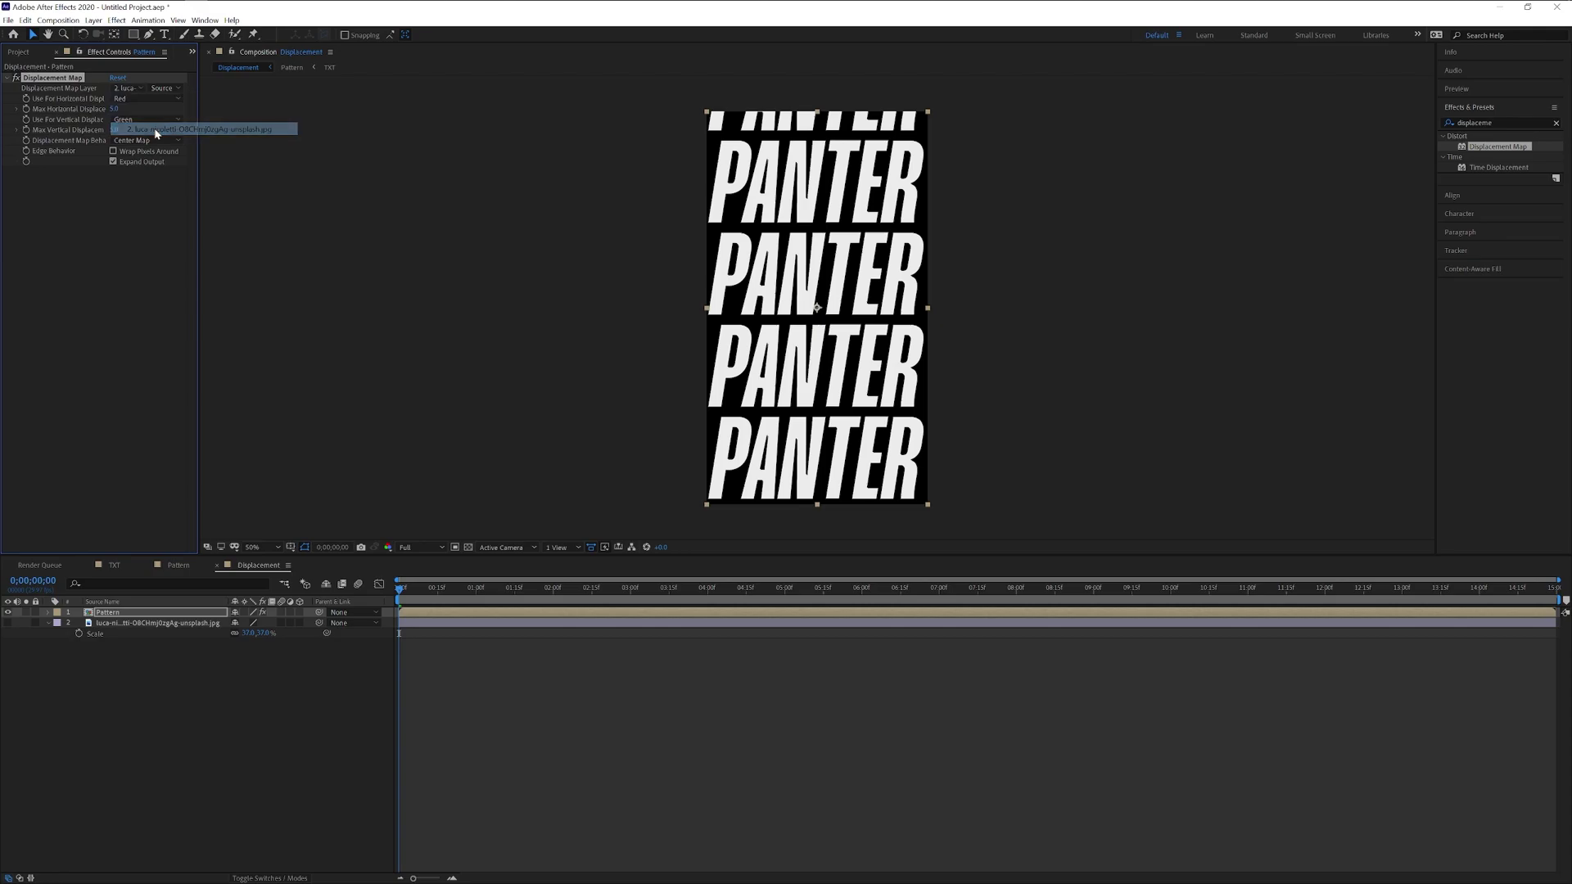
key("period")
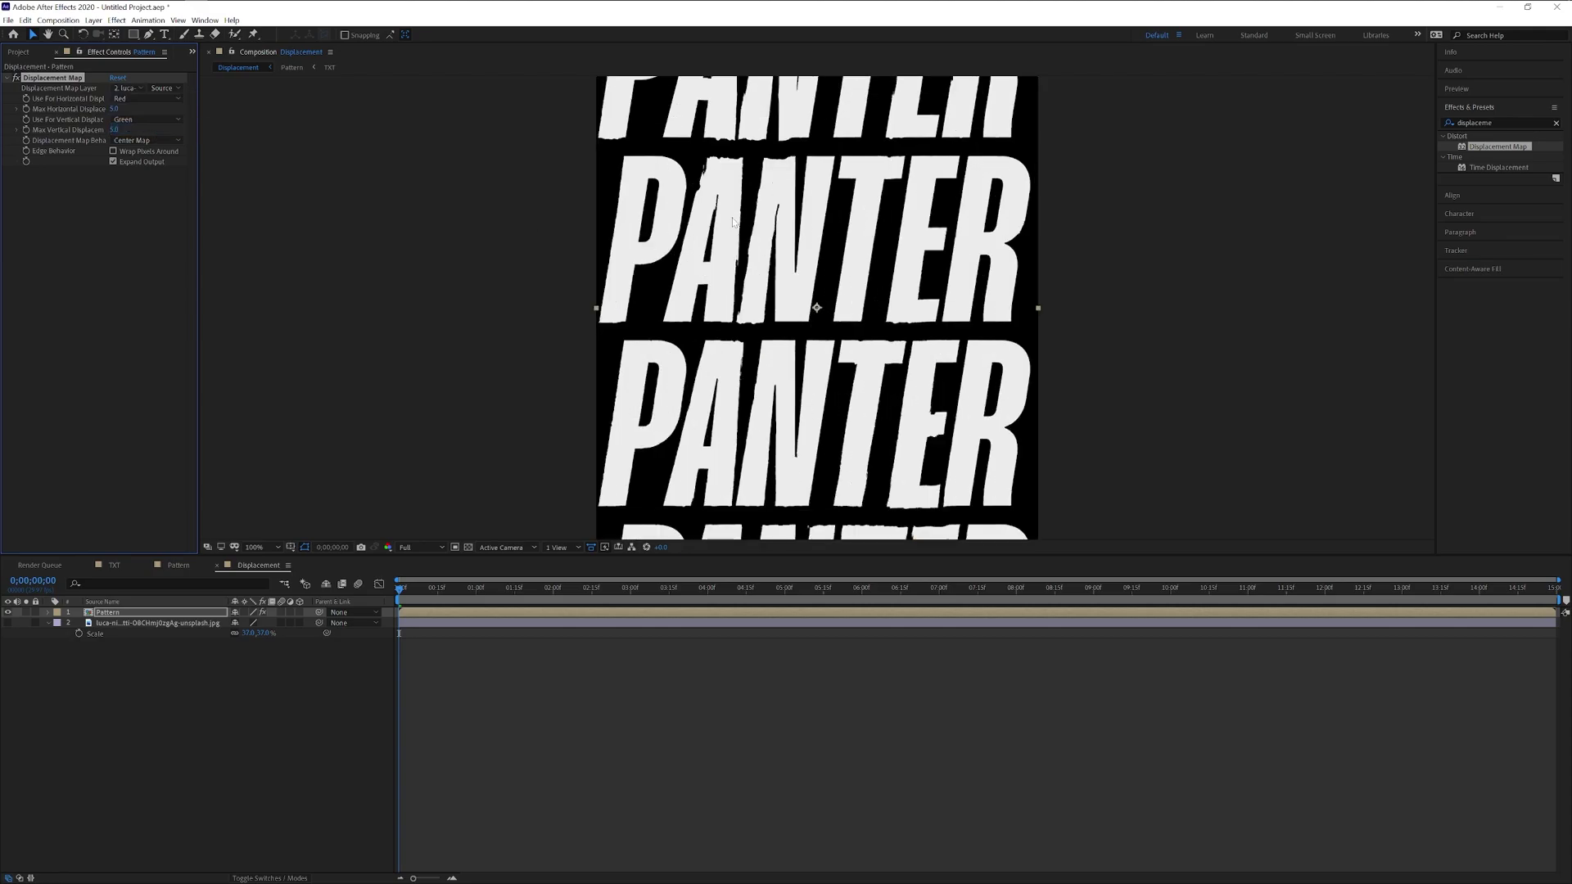
left_click_drag(739, 558, 739, 763)
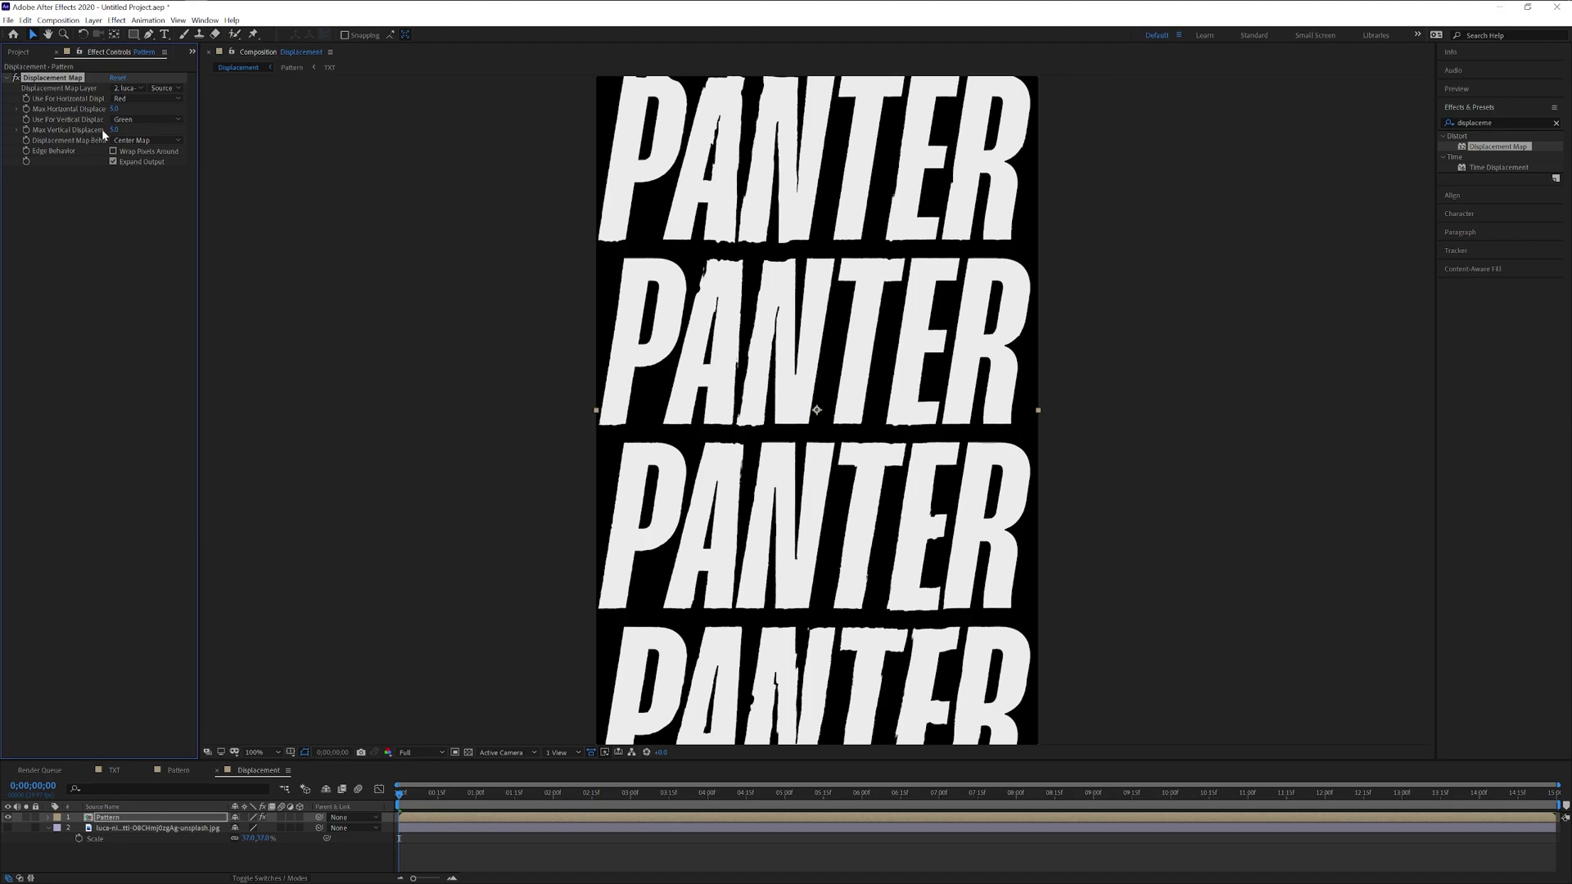
left_click_drag(115, 112, 287, 128)
- Keyframe Max Horizontal and Vertical Displacement at 0 for a clean start
left_click_drag(382, 761, 382, 694)
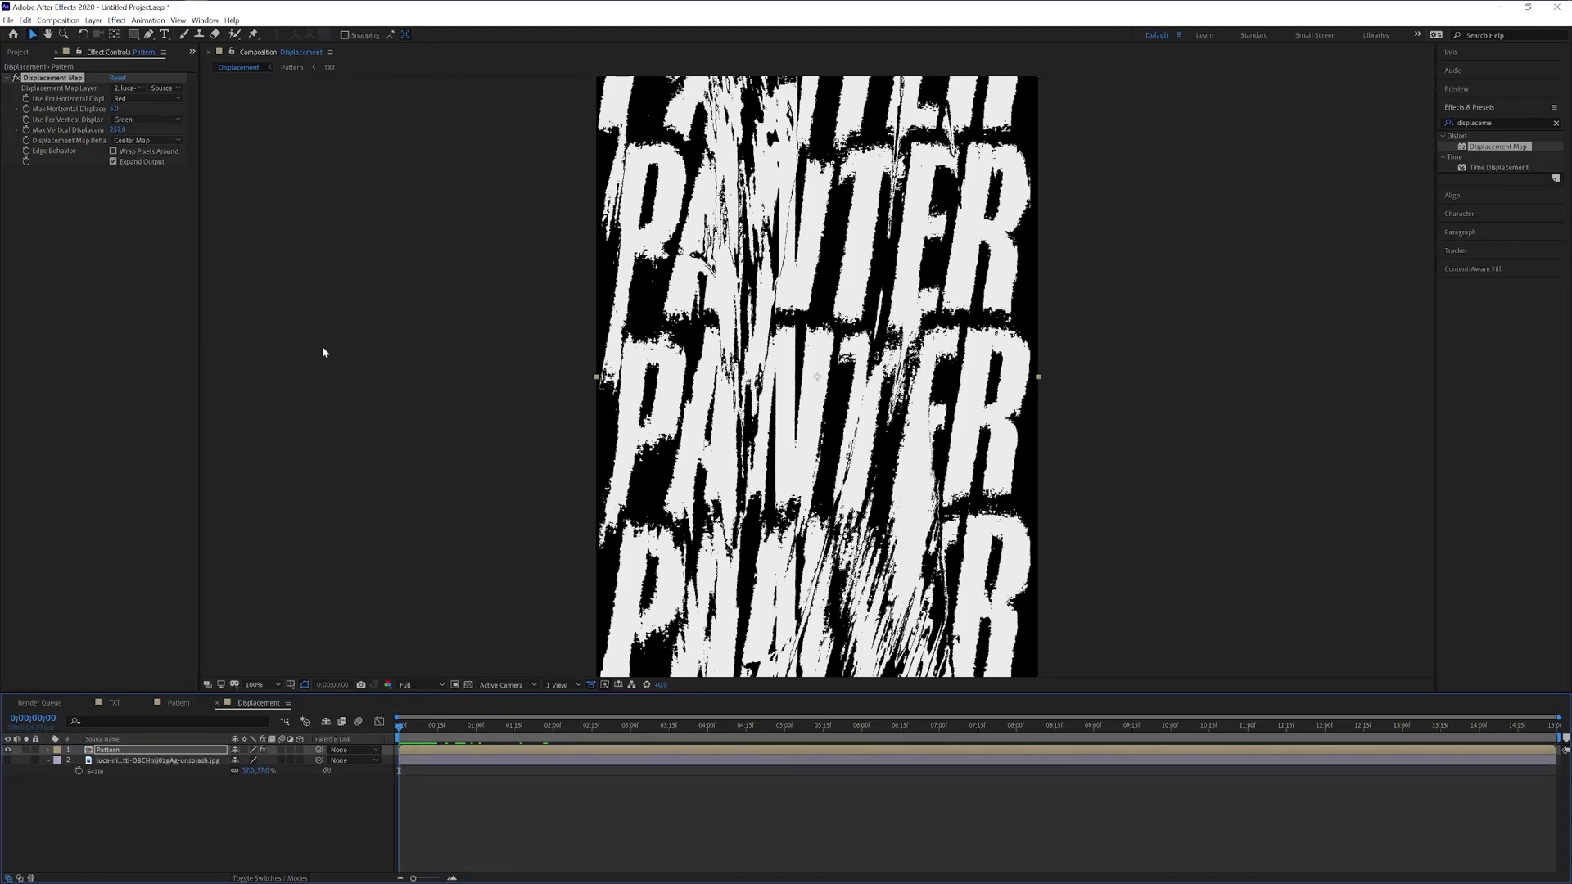
left_click(26, 109)
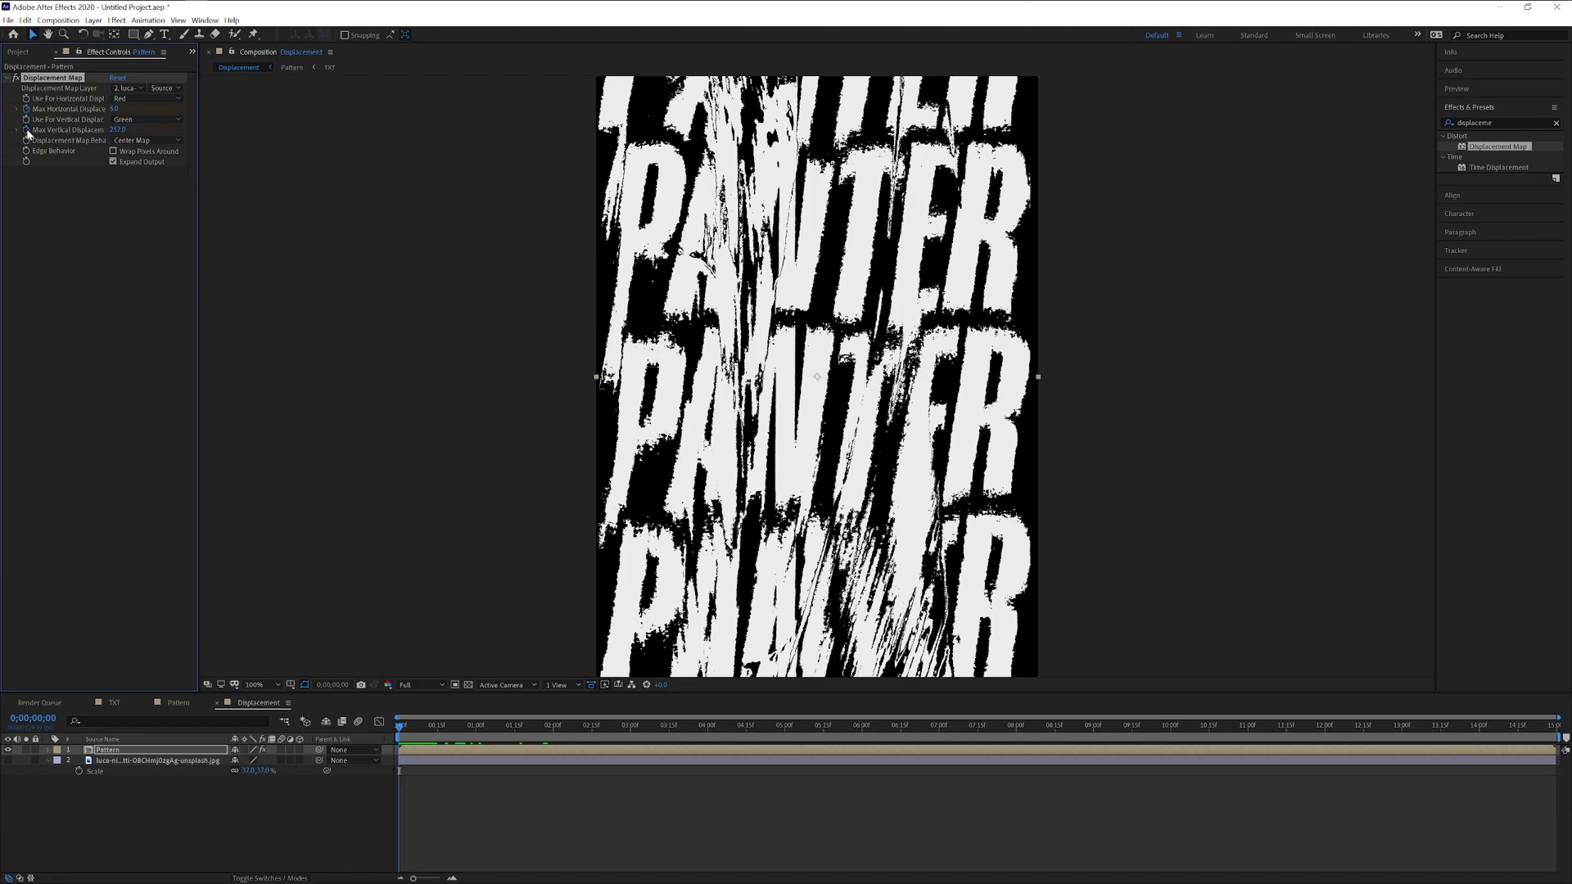
left_click(114, 109)
left_click(119, 129)
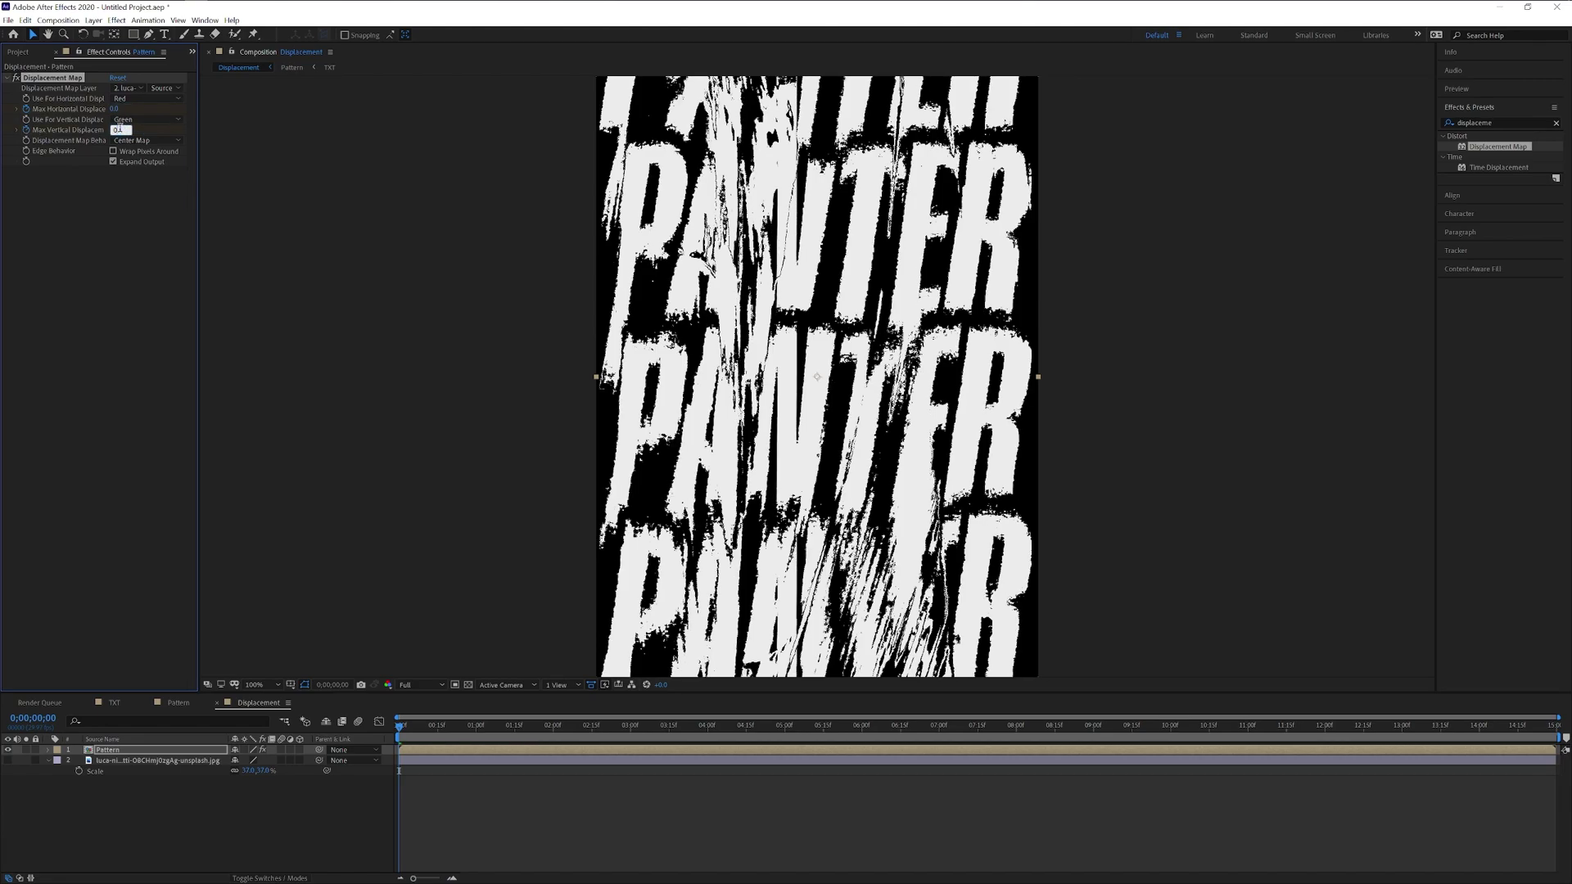
type("0")
key("Return")
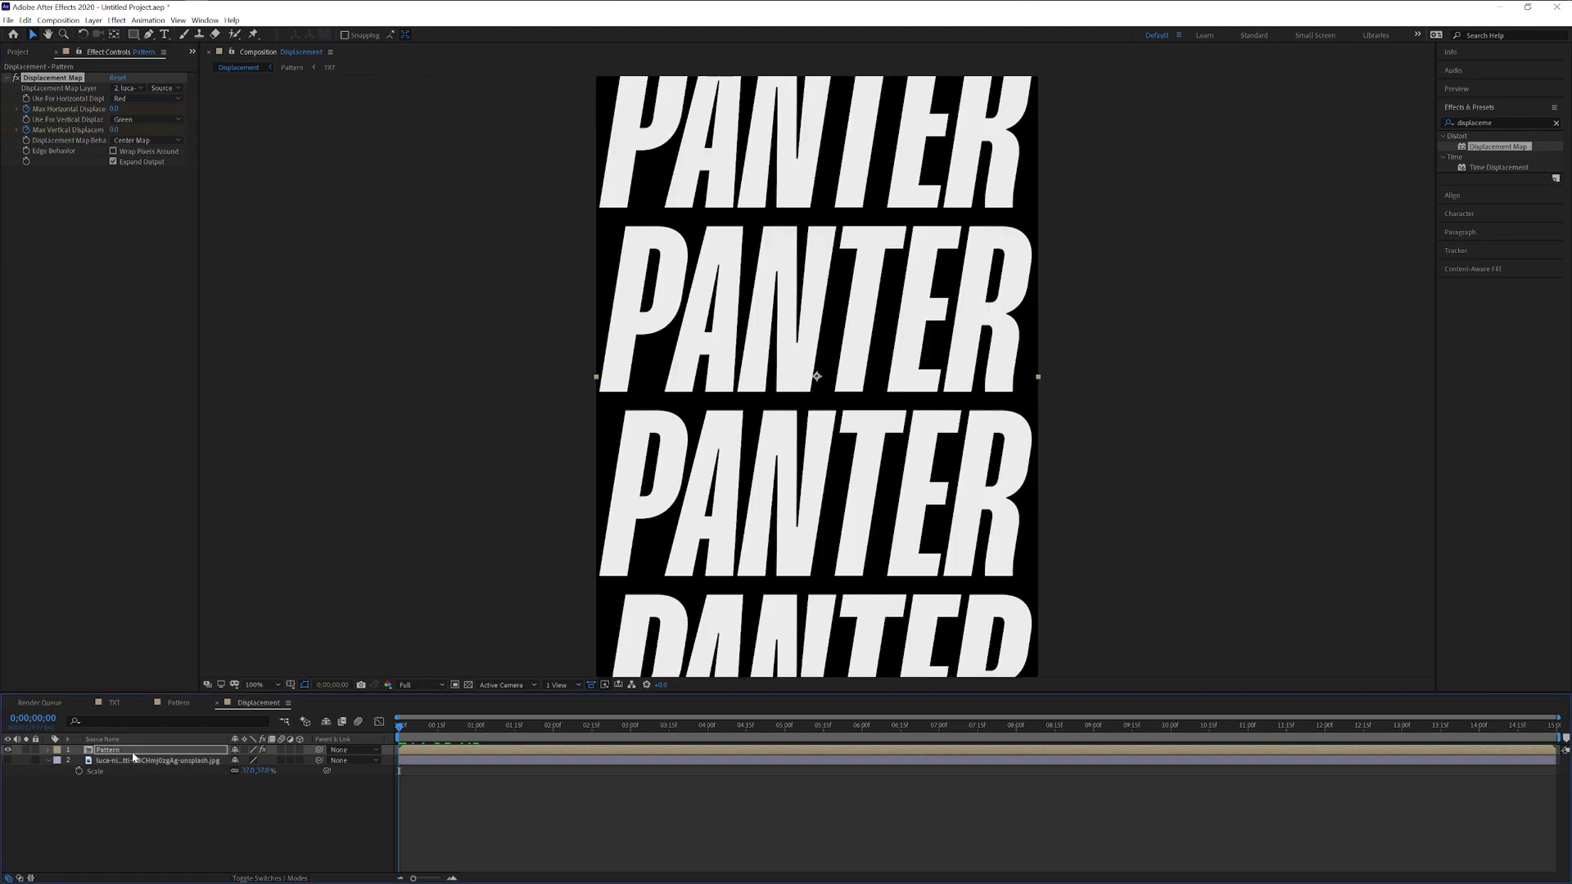
left_click(127, 752)
key("u")
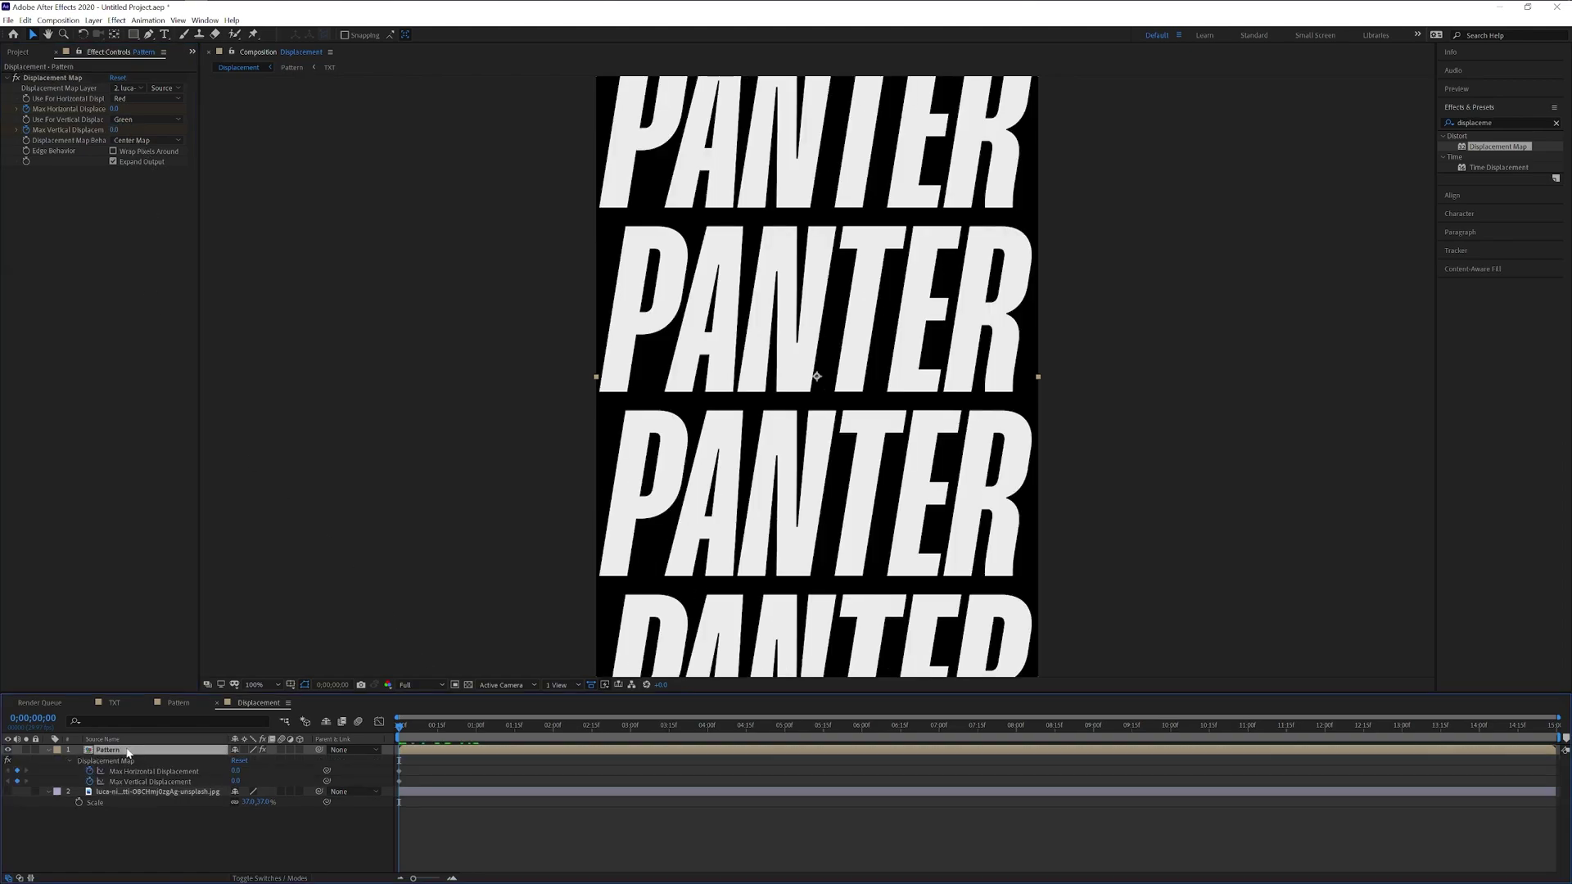
- Hold zero displacement at frame 15, then raise horizontal displacement to 56 at two seconds
left_click_drag(419, 730, 394, 789)
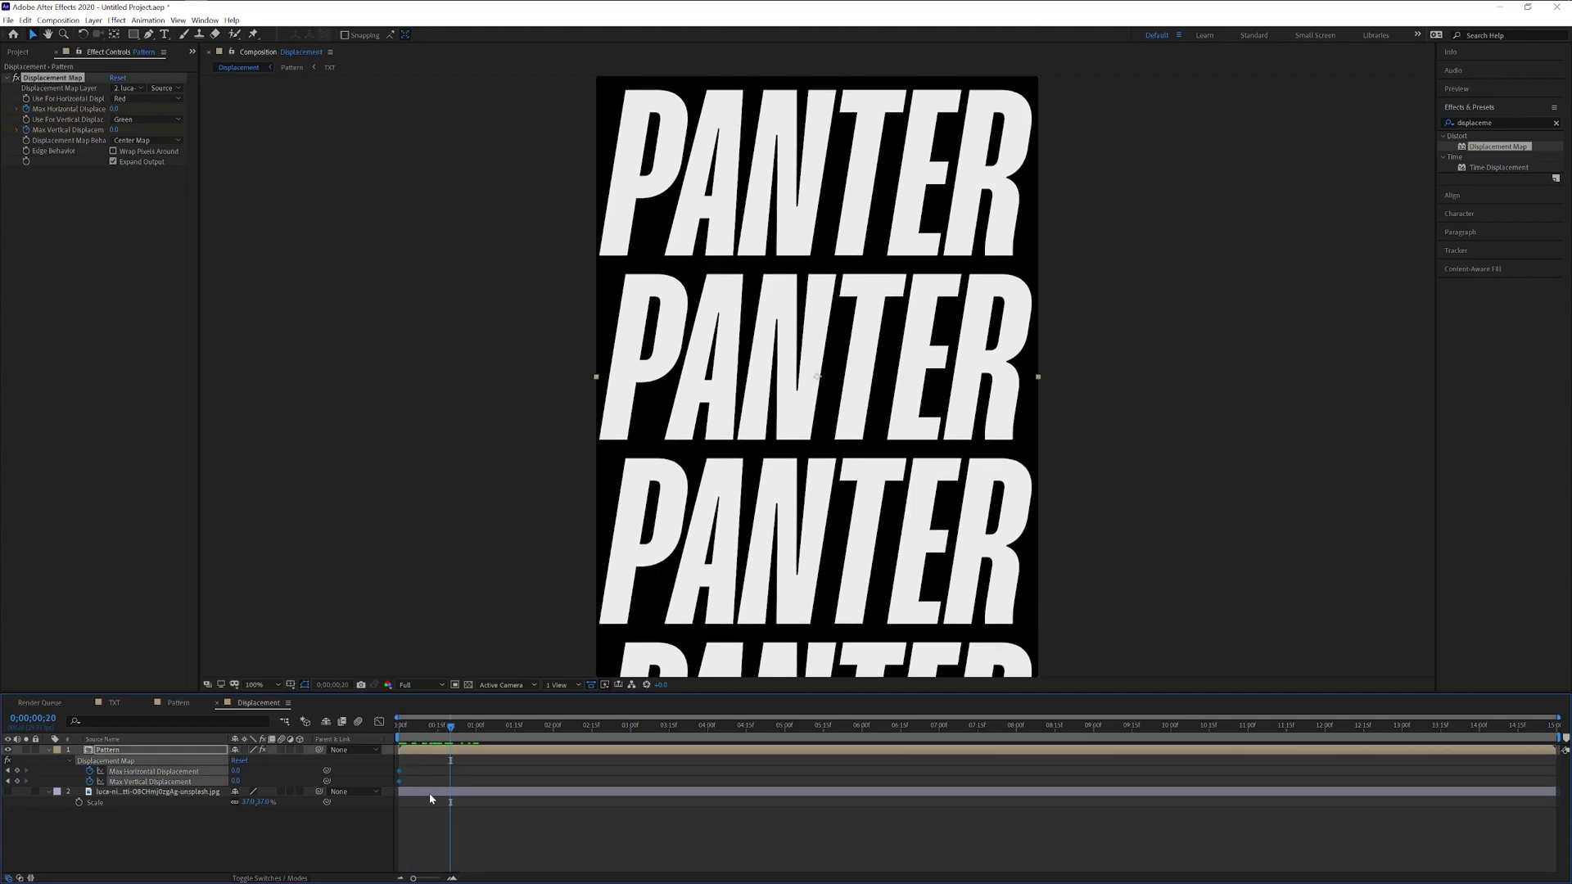
left_click_drag(469, 729, 438, 742)
key("ctrl+v")
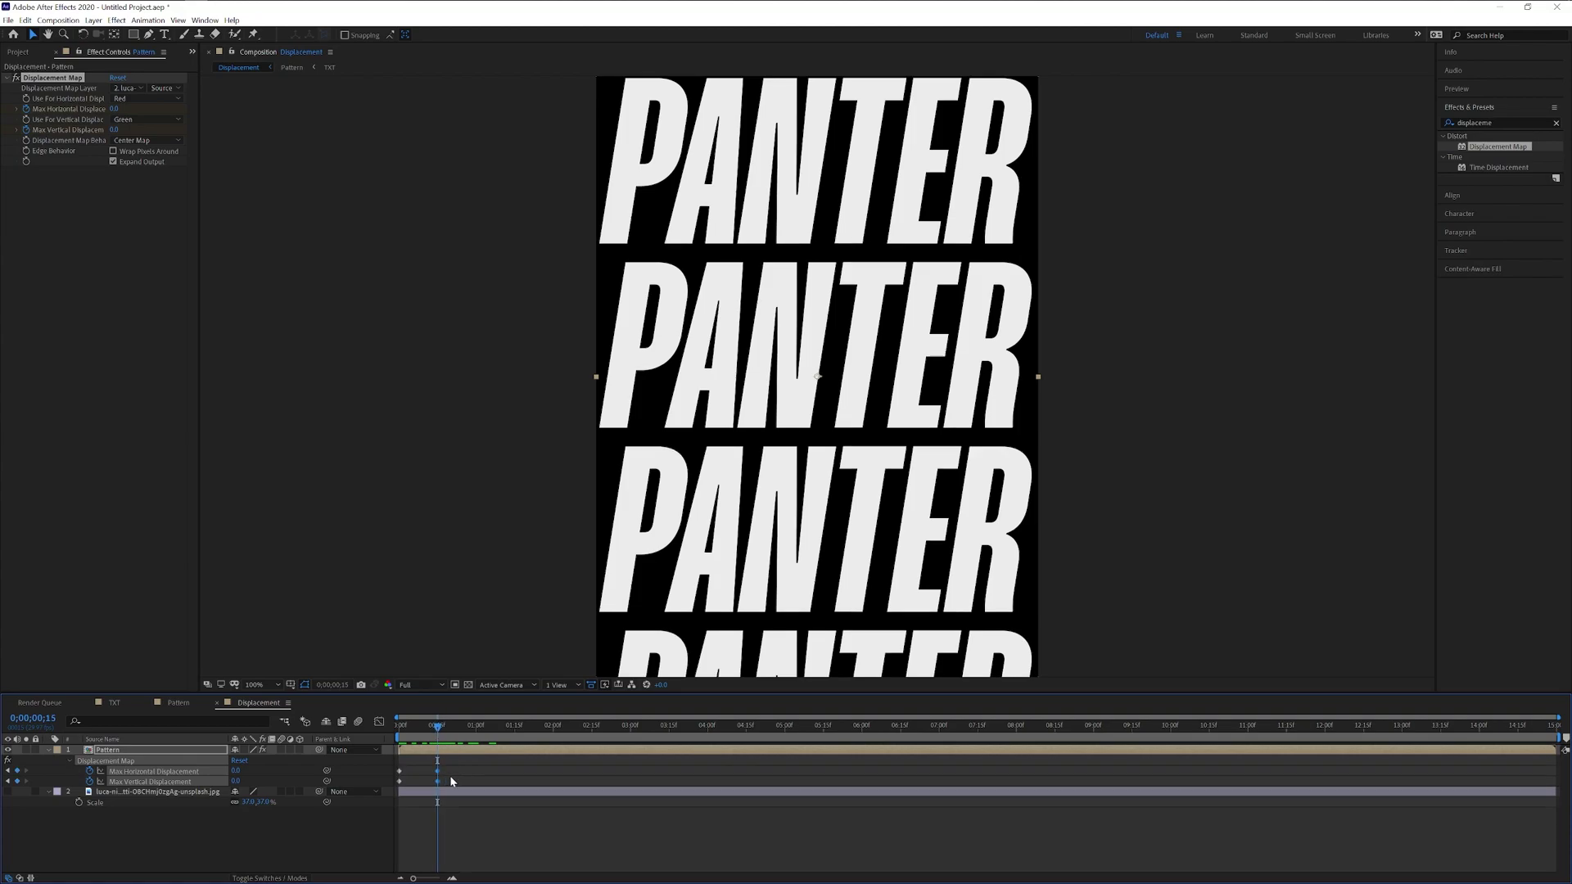
left_click(465, 769)
left_click_drag(438, 741, 553, 740)
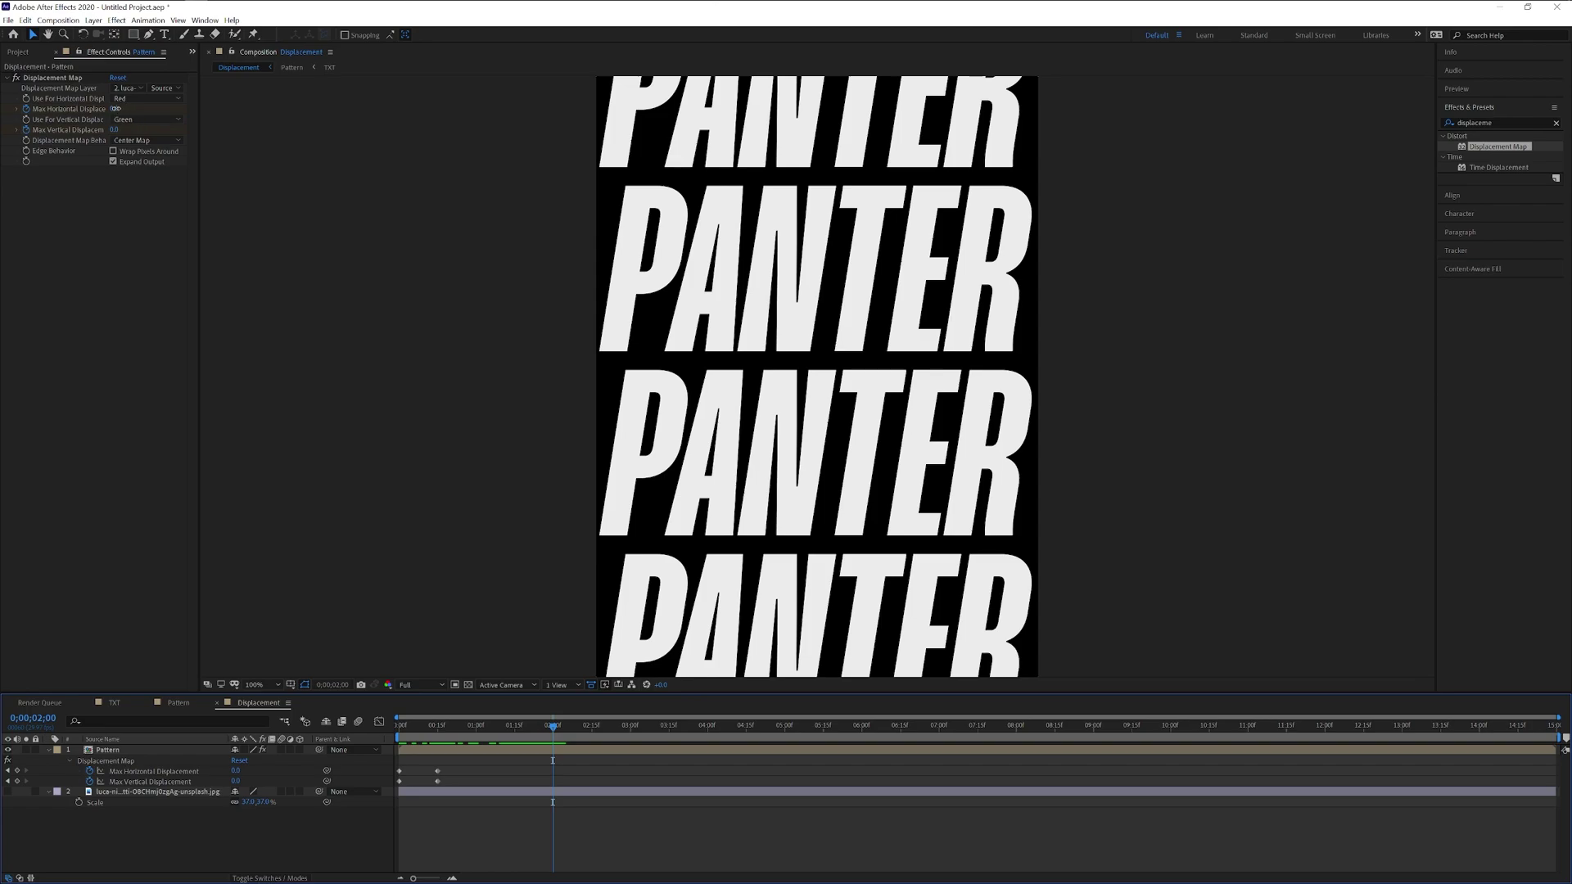
left_click_drag(116, 108, 150, 107)
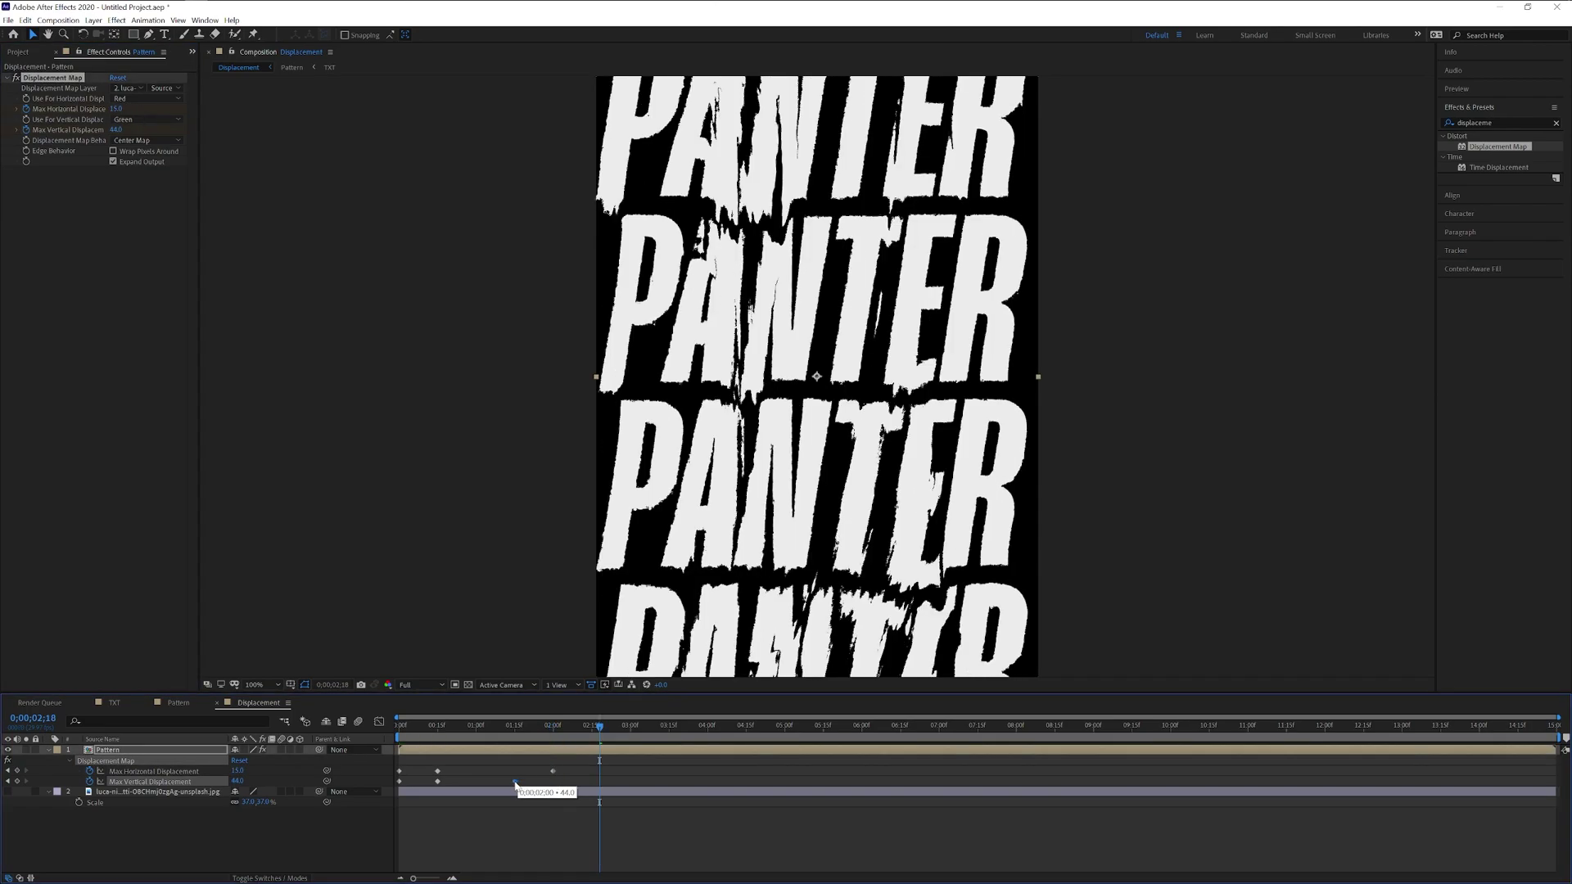
left_click(514, 782)
key("space")
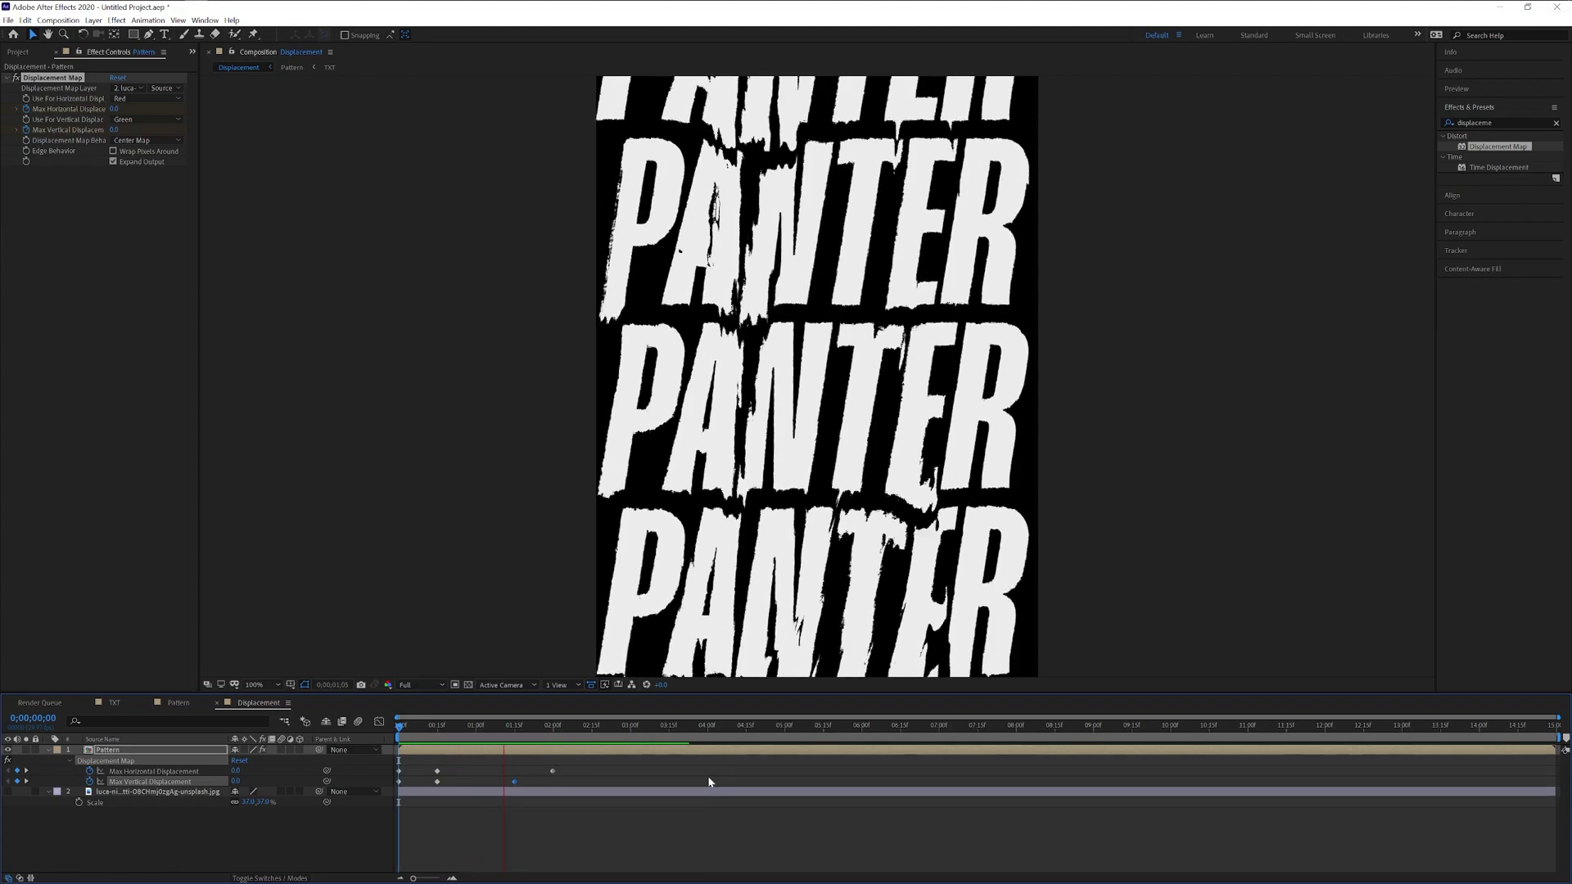
- Add a second burst with horizontal displacement 59 at 3;15
left_click_drag(471, 757, 431, 783)
left_click_drag(608, 741, 631, 760)
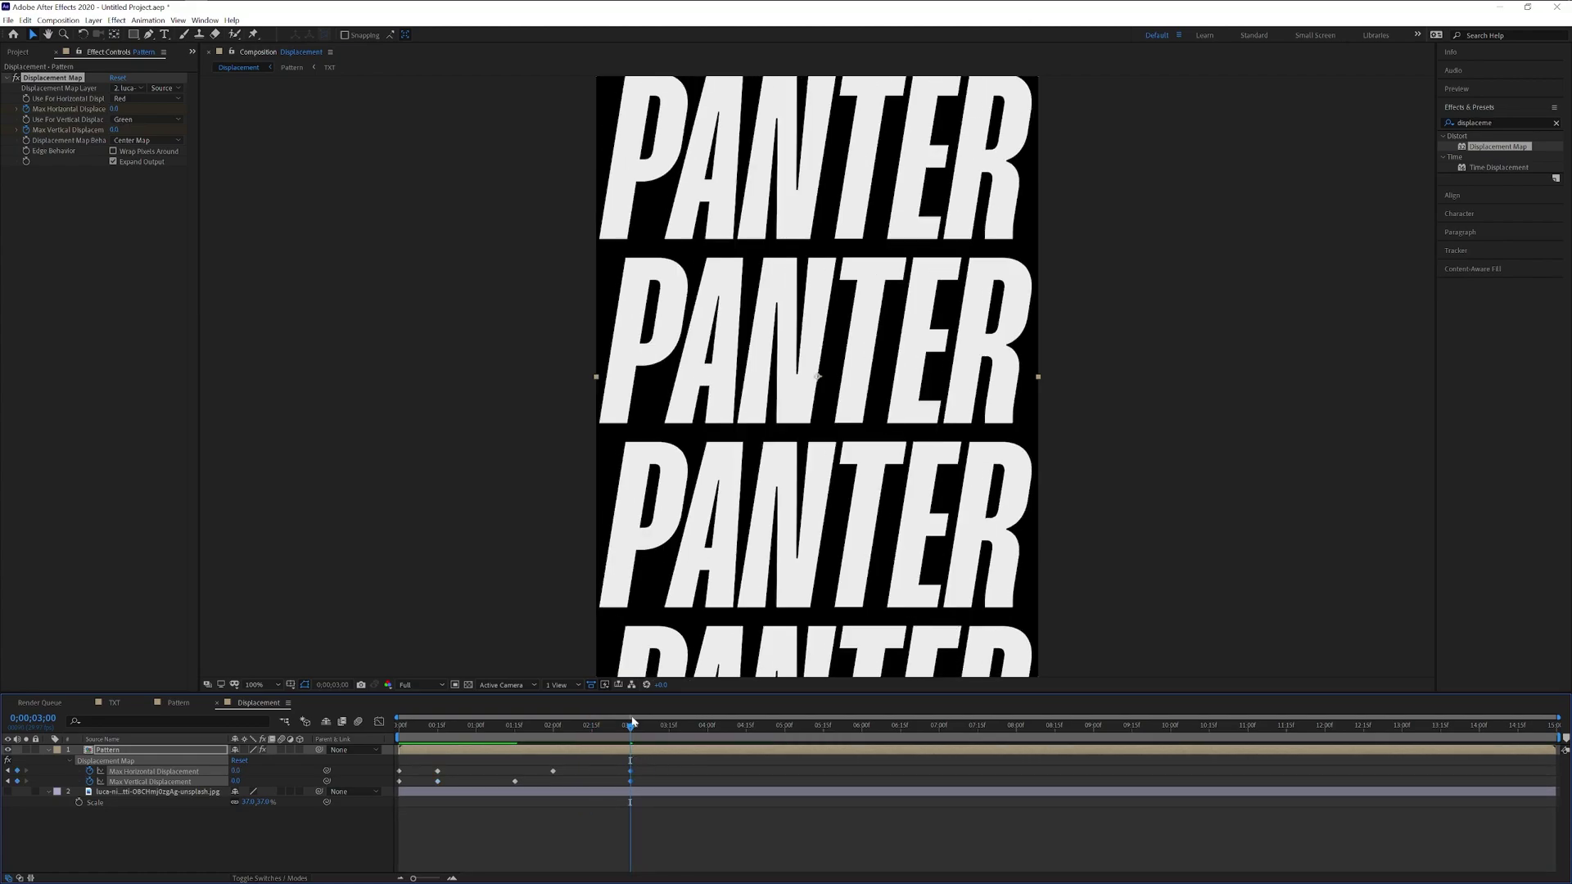
left_click_drag(631, 729, 669, 731)
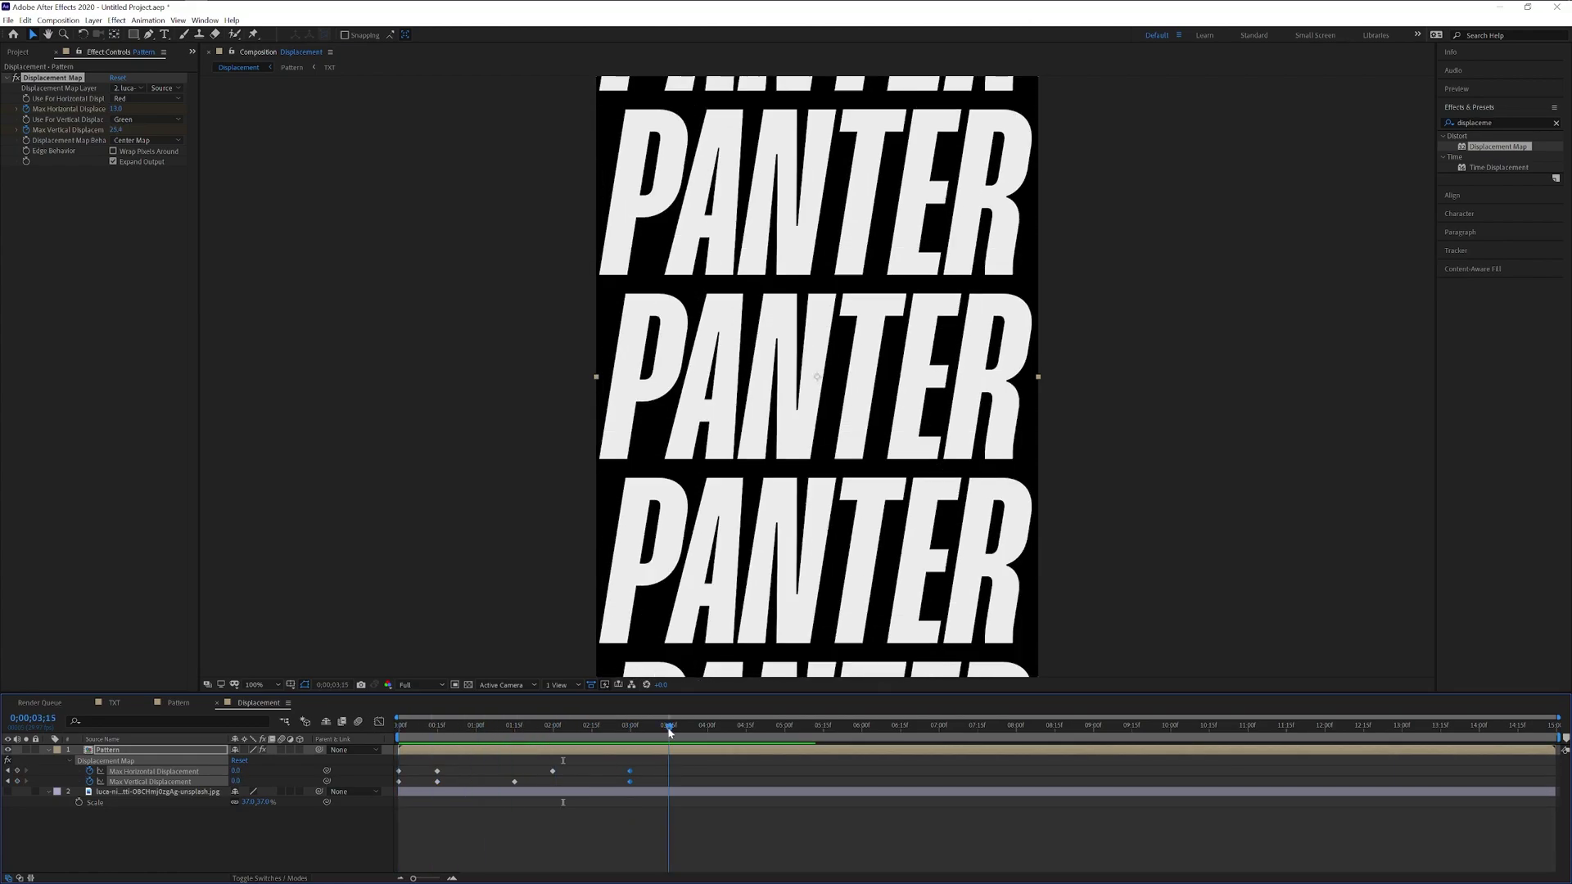
left_click_drag(115, 109, 153, 108)
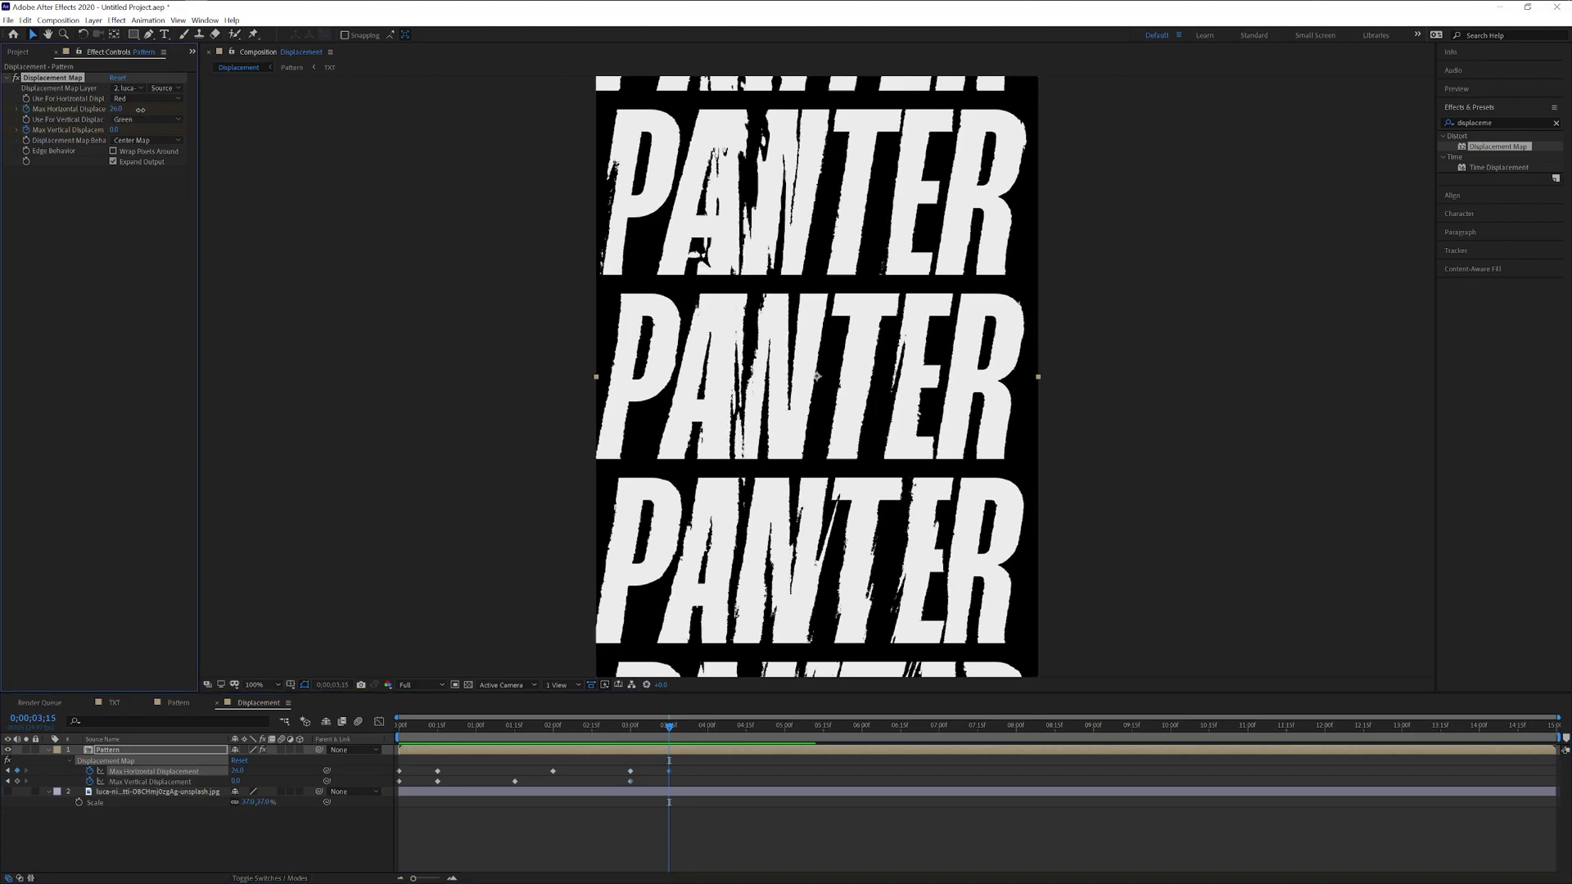